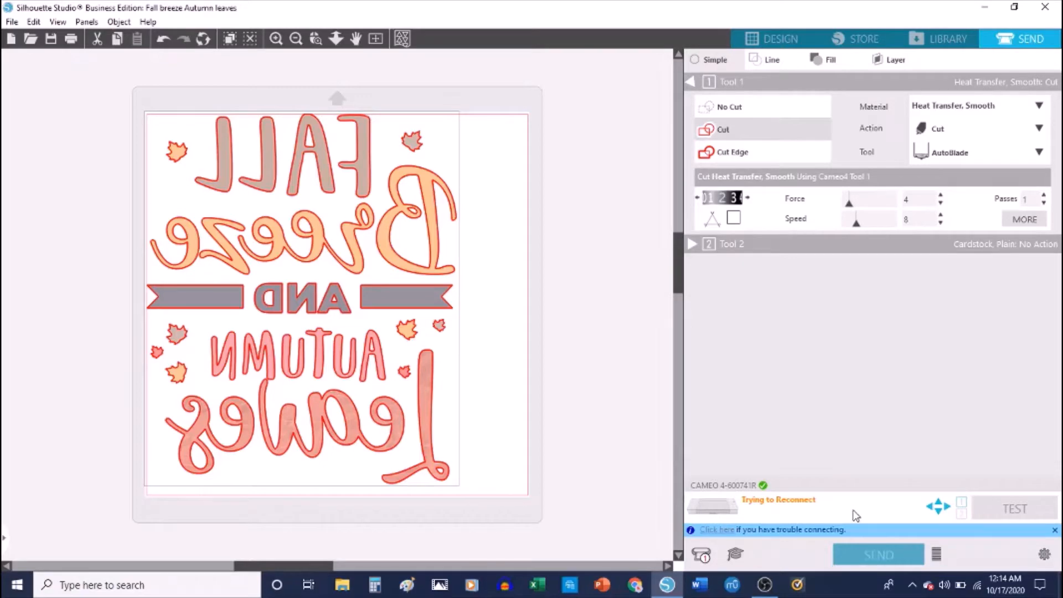
Step: Flip the mirrored grouped design horizontally so the text reads normally, and preview it in the cut setup
left_click(775, 39)
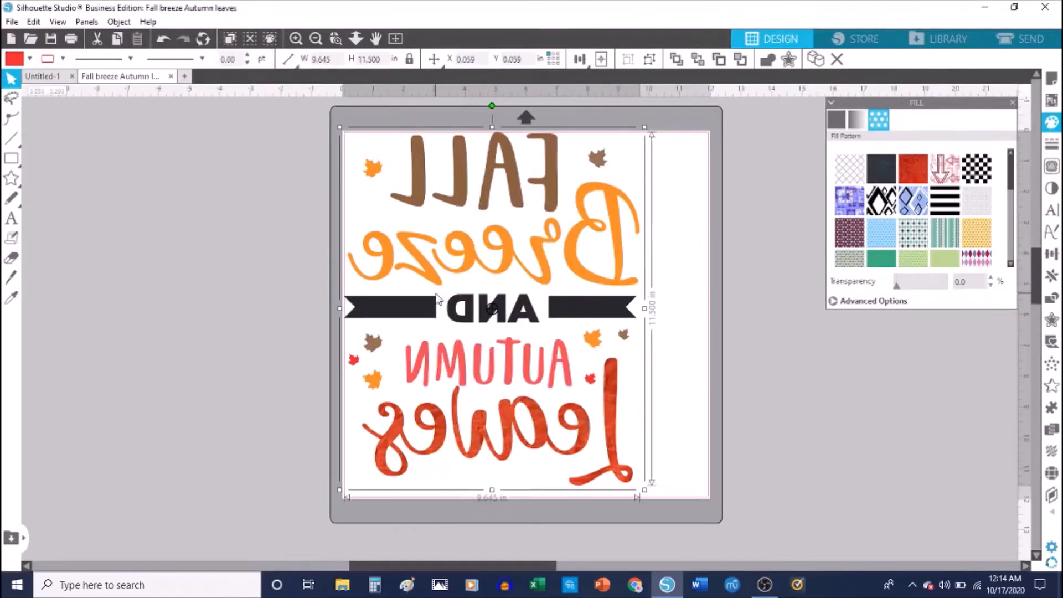
right_click(437, 300)
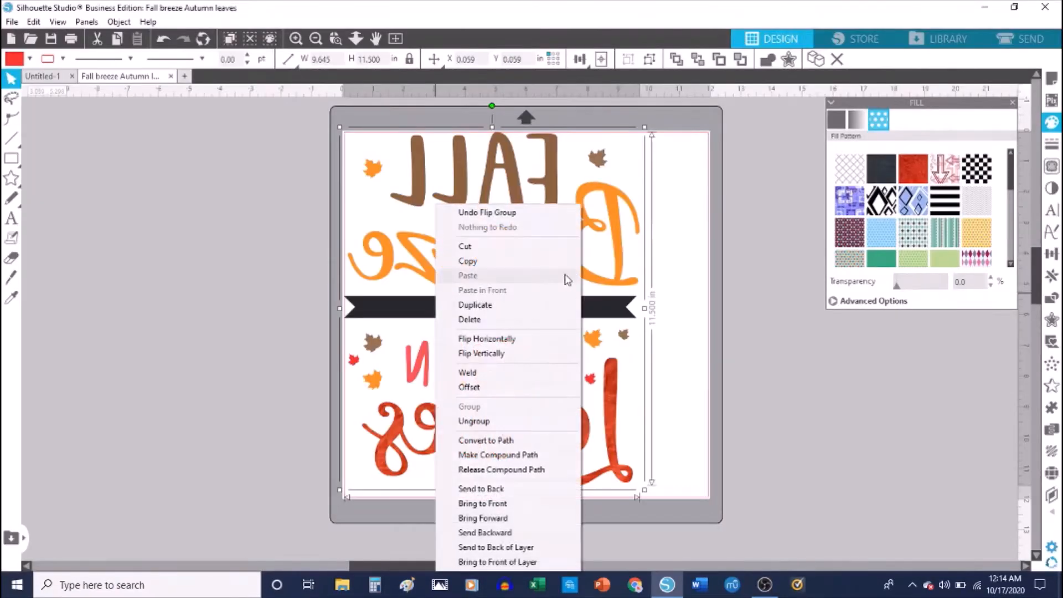
left_click(521, 338)
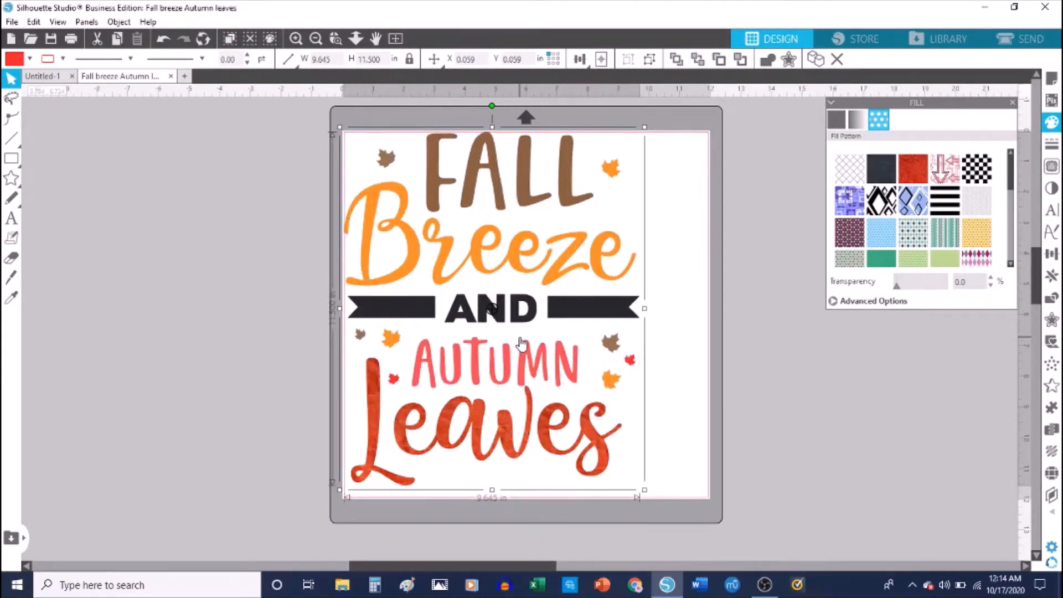
left_click(1002, 44)
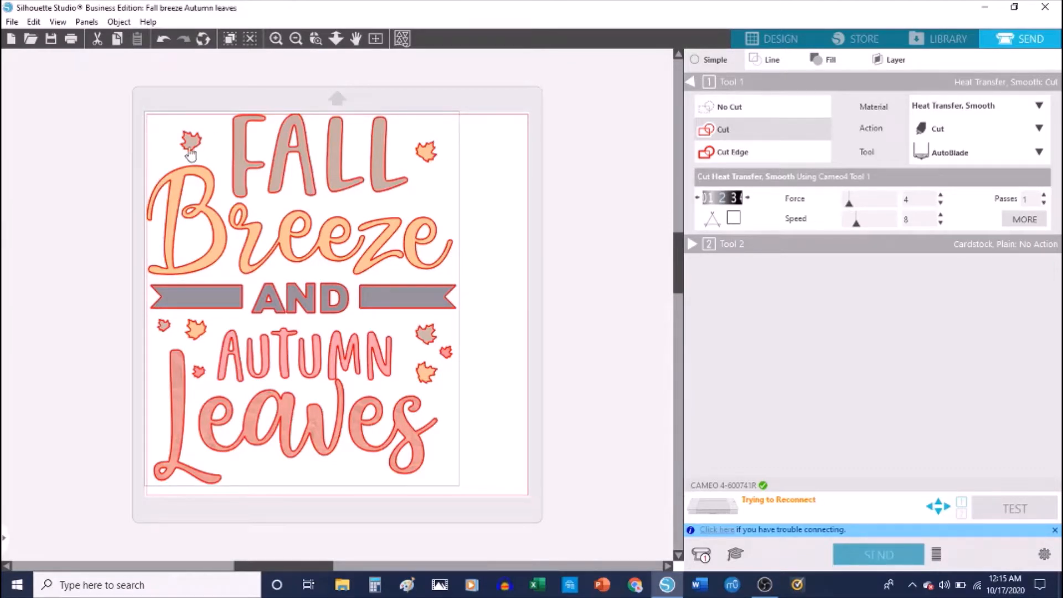
Step: Return to the design workspace and flip the grouped design horizontally so its text is mirrored
left_click(738, 39)
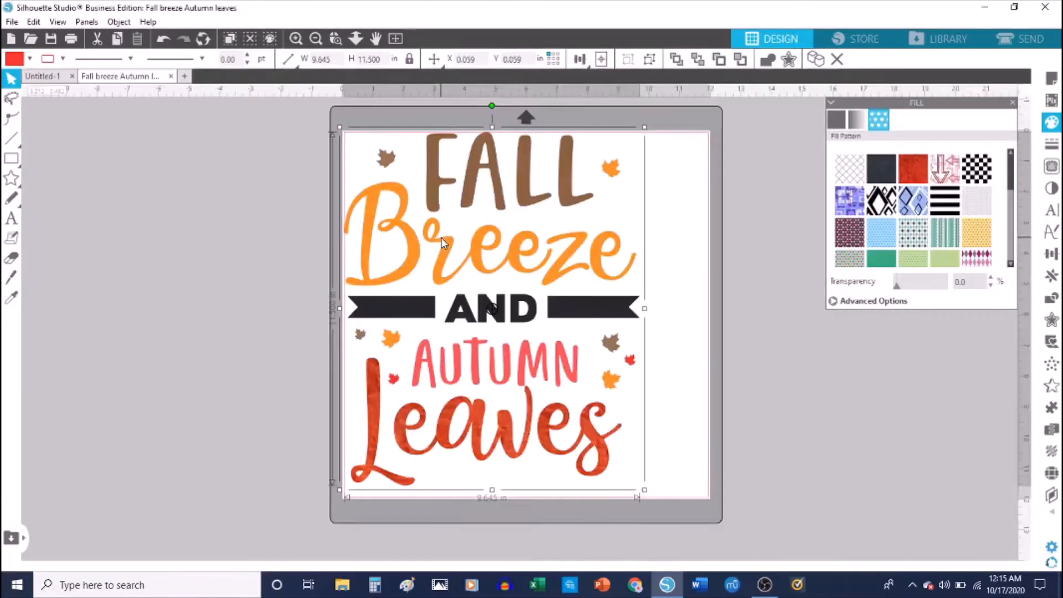
right_click(442, 242)
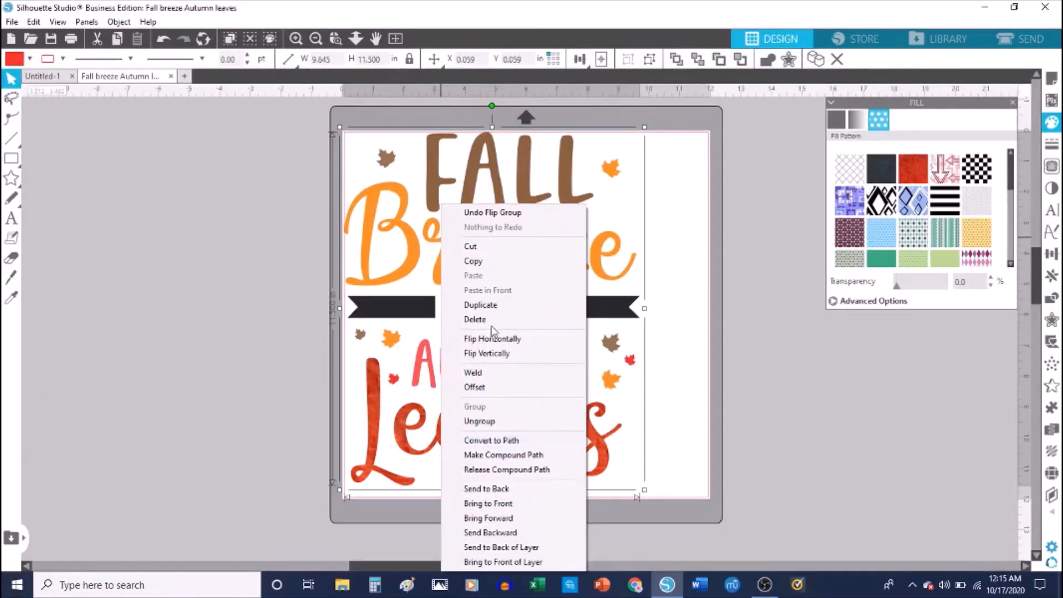
left_click(501, 339)
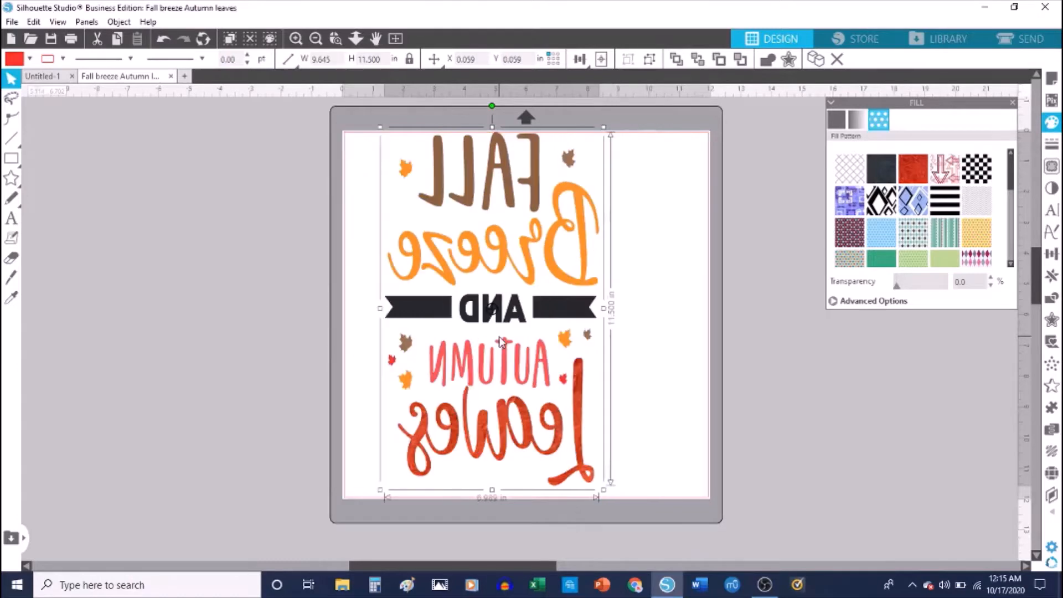
Step: Align the mirrored group to the right edge of the page
left_click(580, 60)
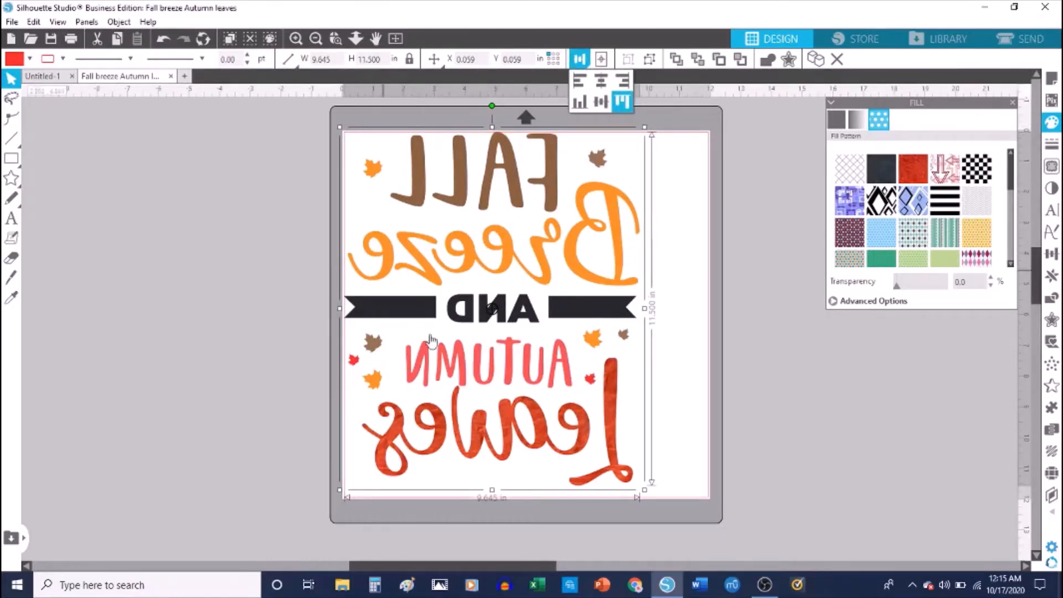
left_click(627, 81)
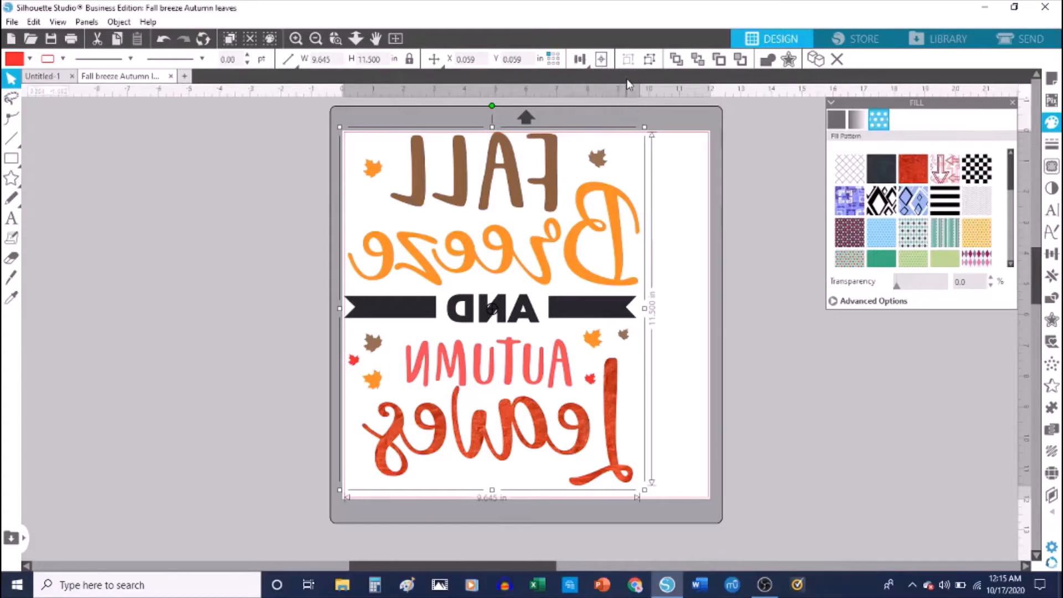
left_click(627, 80)
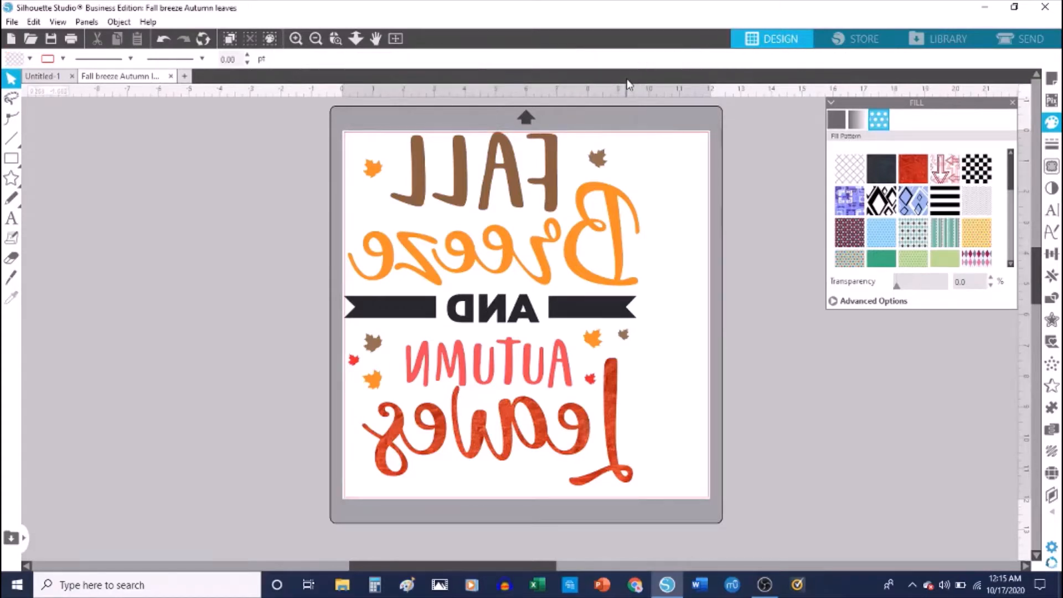
left_click(500, 256)
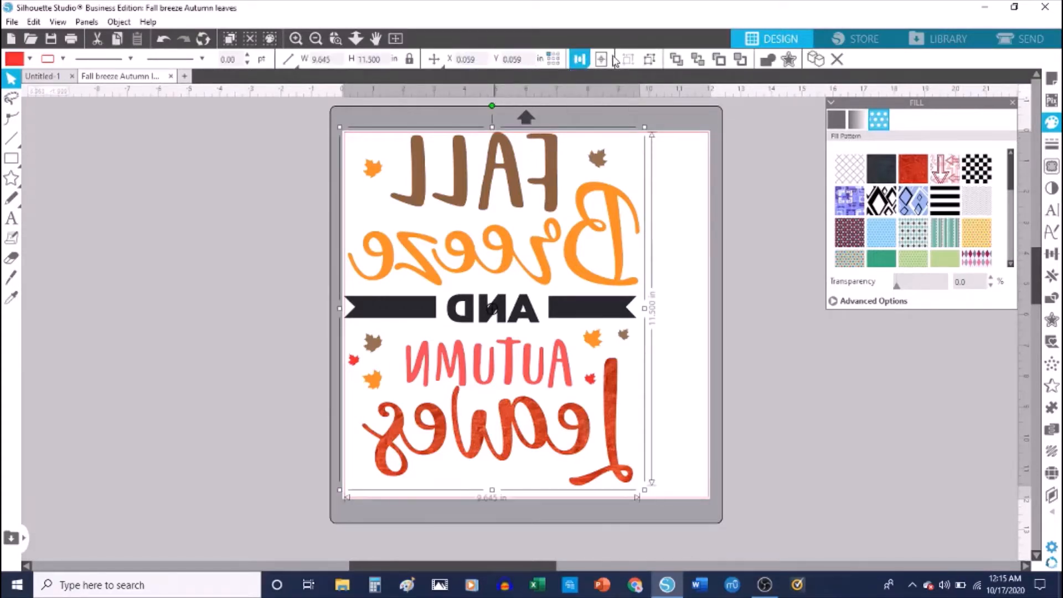
left_click(580, 59)
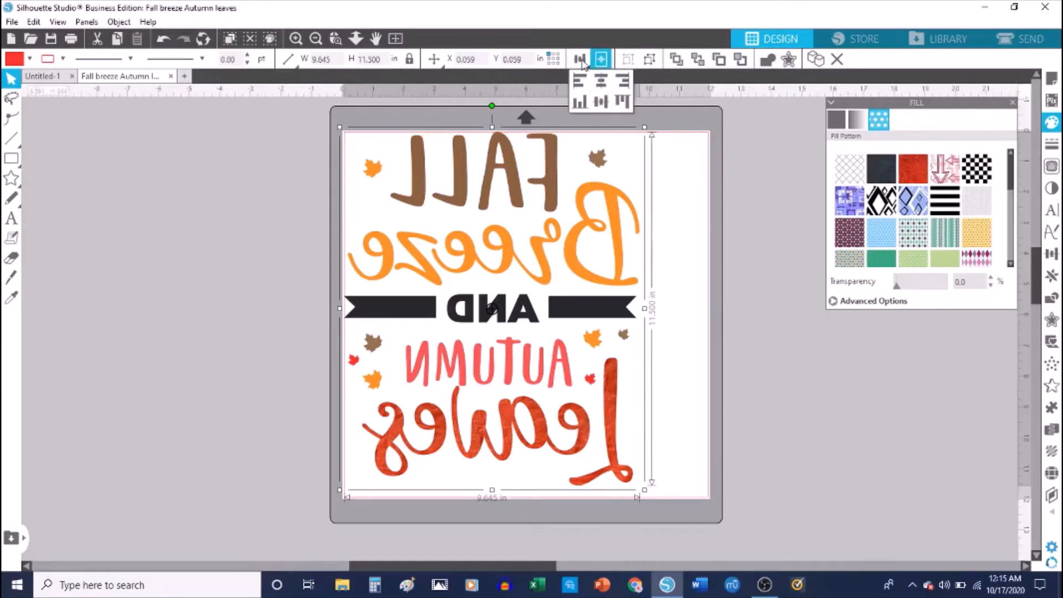
left_click(628, 88)
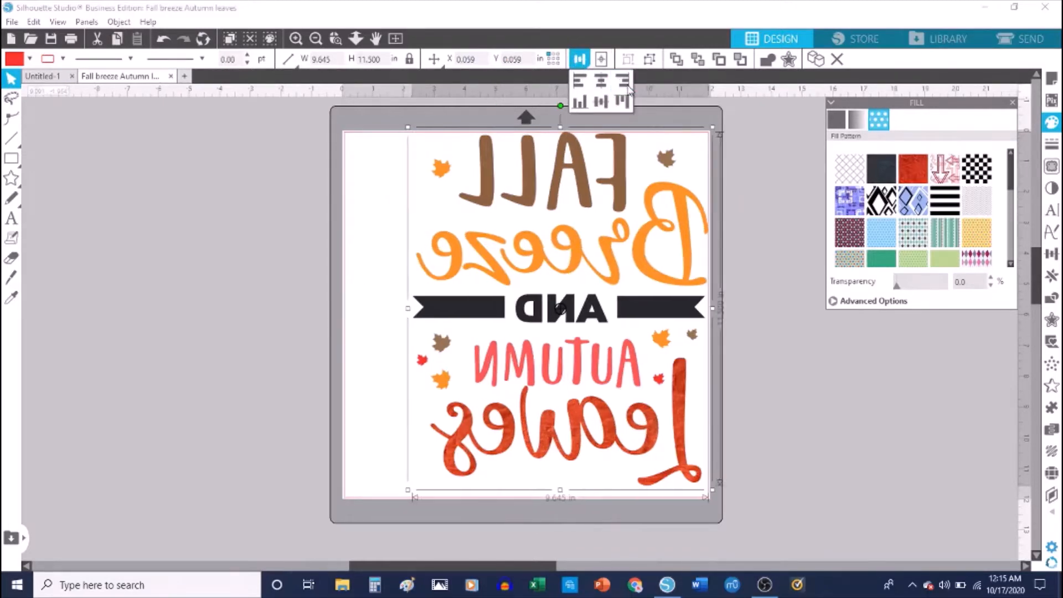
Step: Align the mirrored group to the left edge of the page and check its placement in the cut preview
left_click(849, 412)
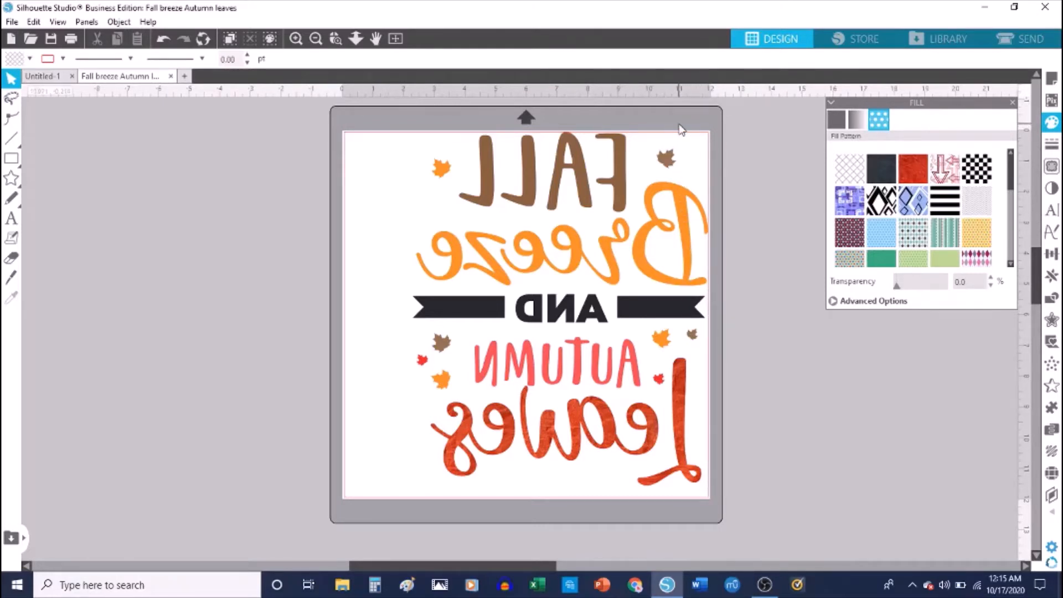
left_click(530, 188)
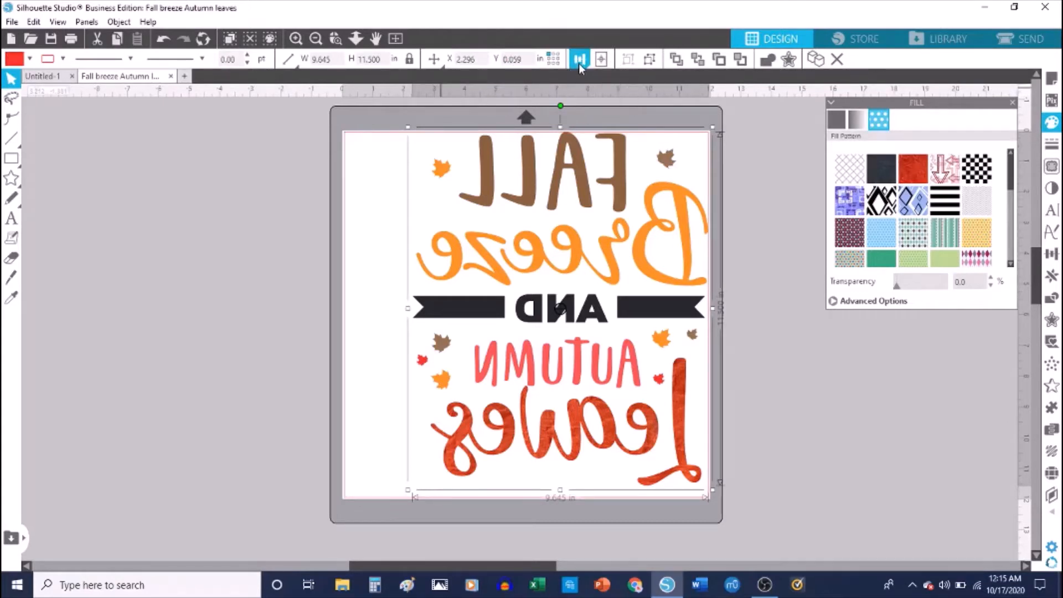
mouse_move(579, 60)
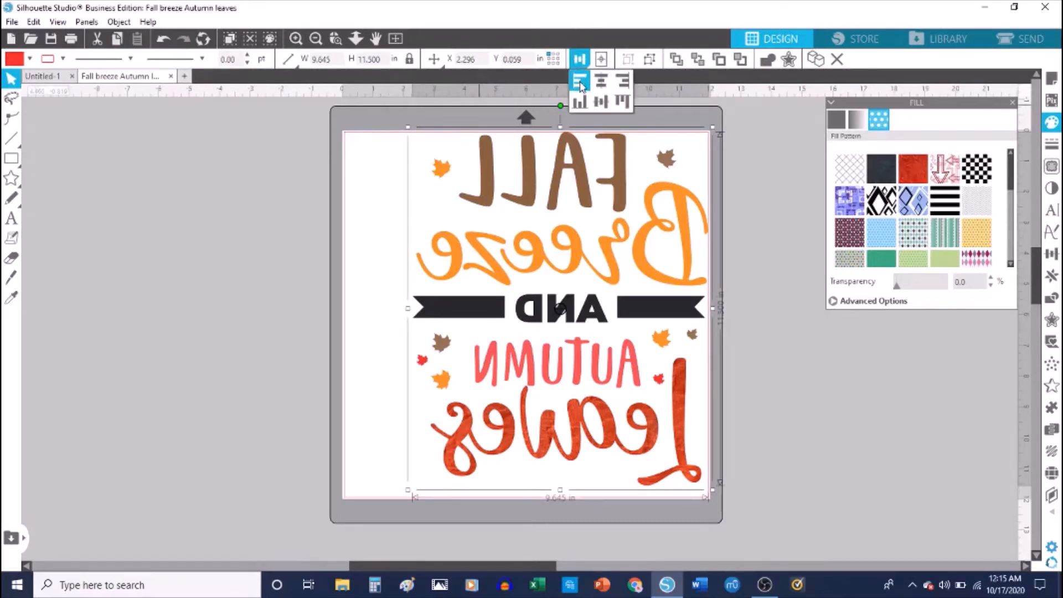
left_click(580, 83)
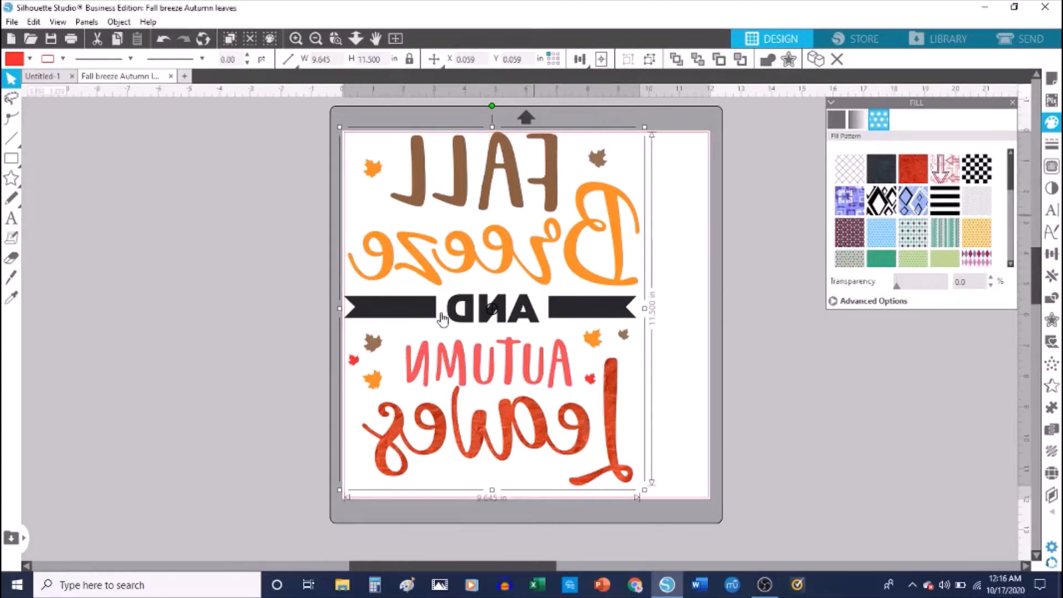
left_click(1009, 48)
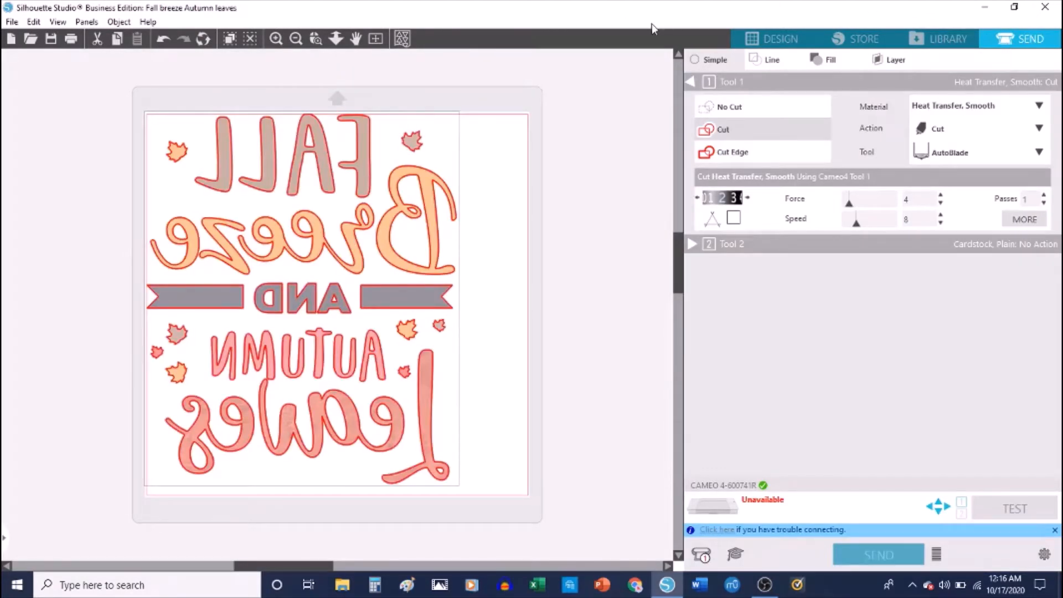
Step: Return to the design workspace, flip the grouped design horizontally so the text reads normally, and deselect it
left_click(781, 40)
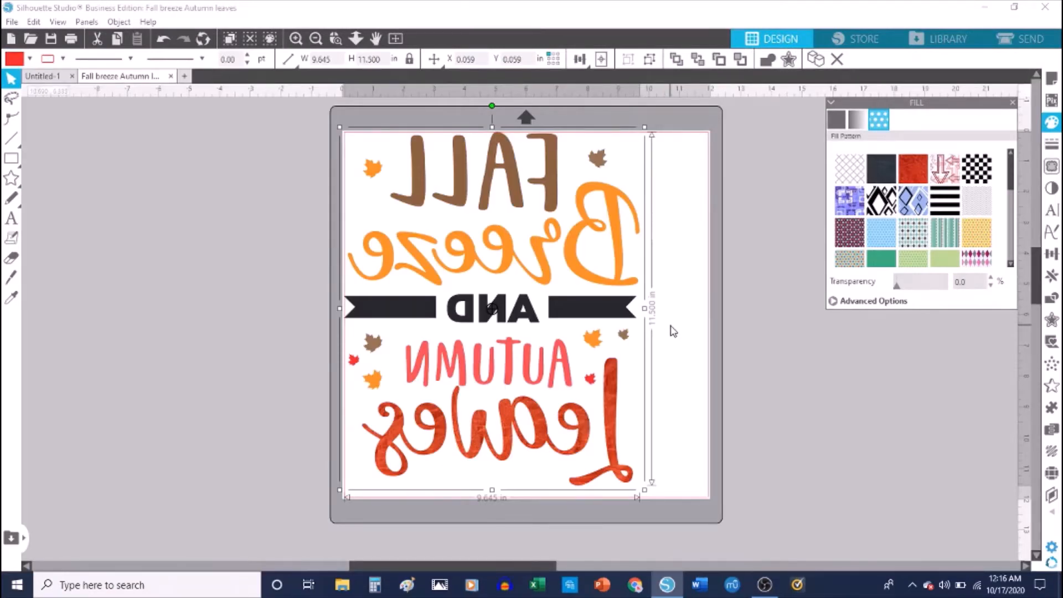
right_click(528, 266)
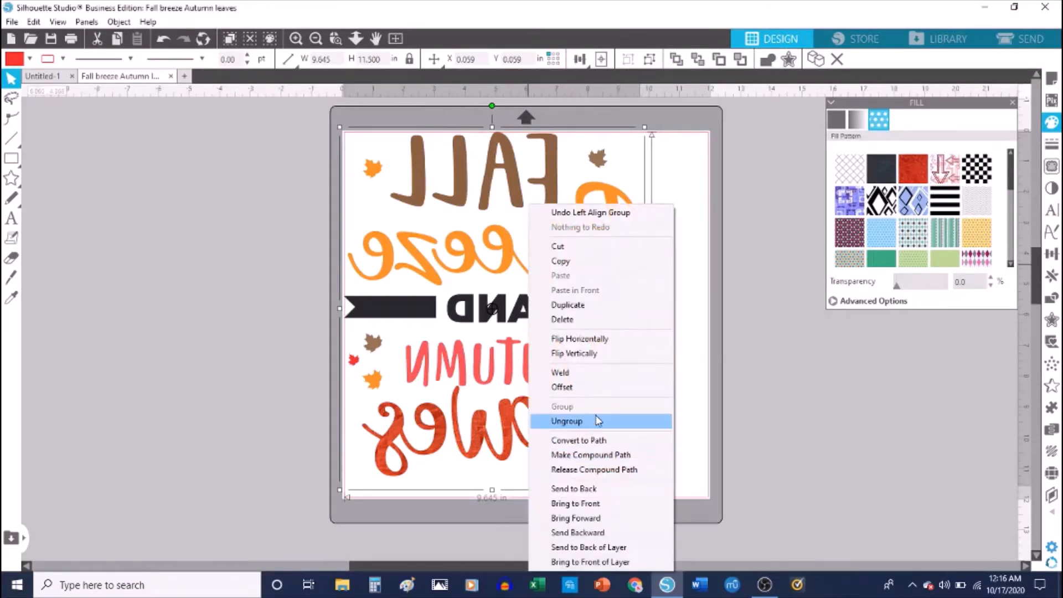
left_click(736, 334)
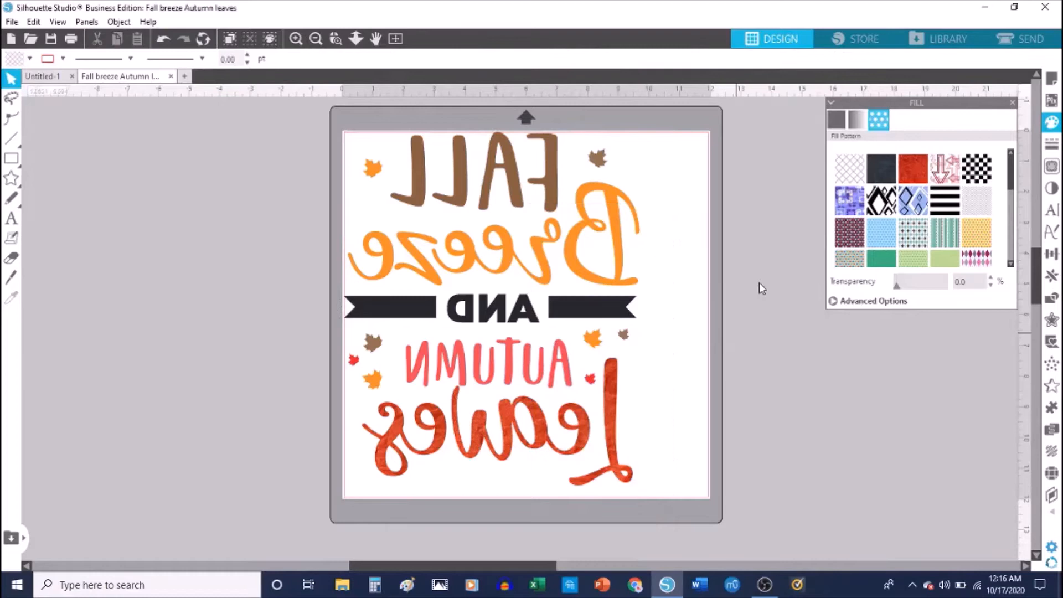
right_click(625, 260)
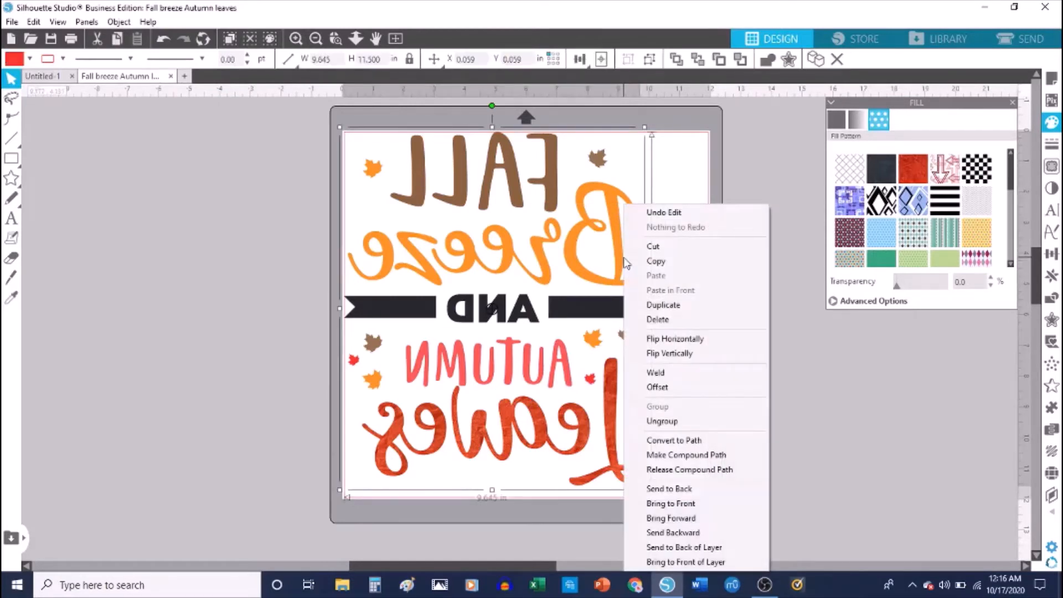
left_click(708, 341)
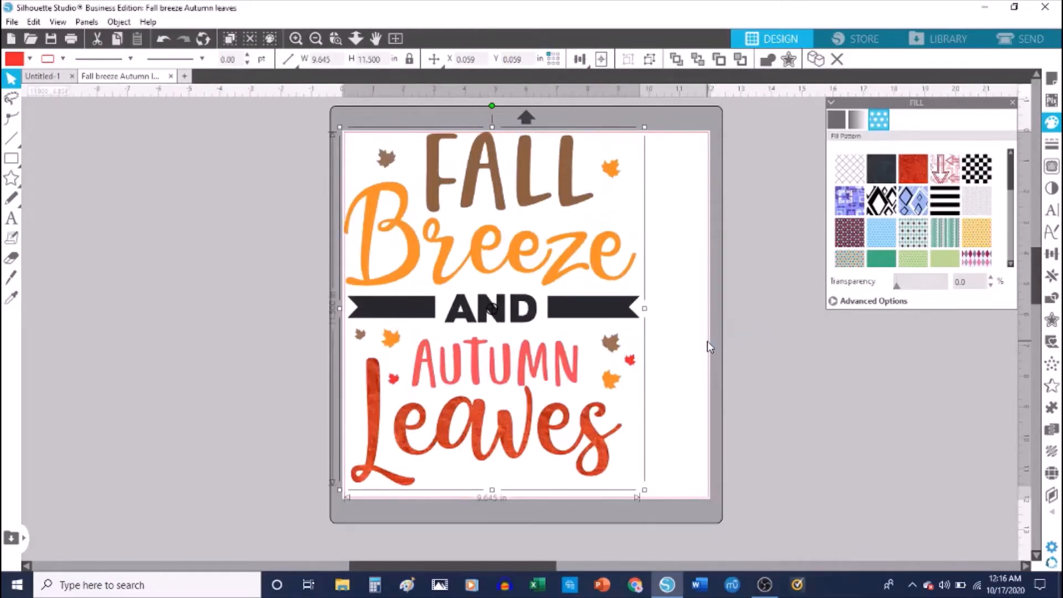
left_click(771, 375)
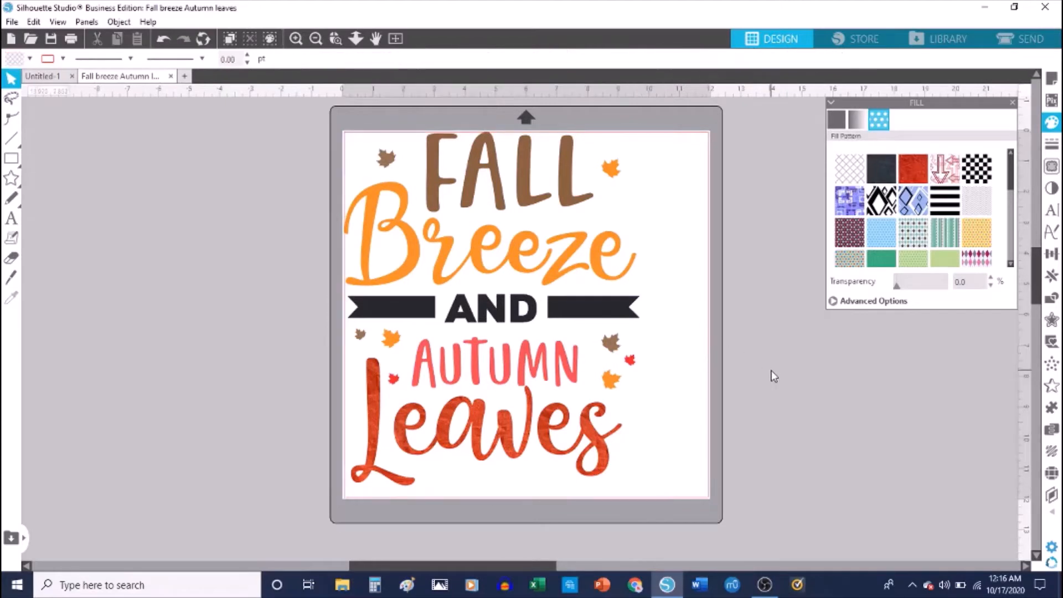
Step: Ungroup the whole Fall Breeze and Autumn Leaves design into separate pieces and clear the selection
right_click(467, 357)
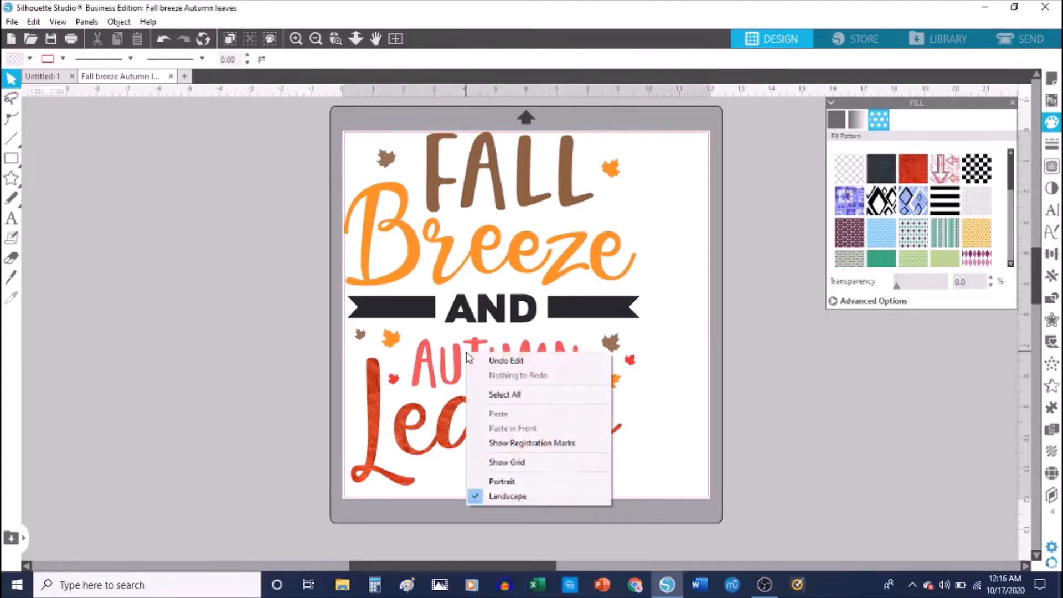
right_click(508, 237)
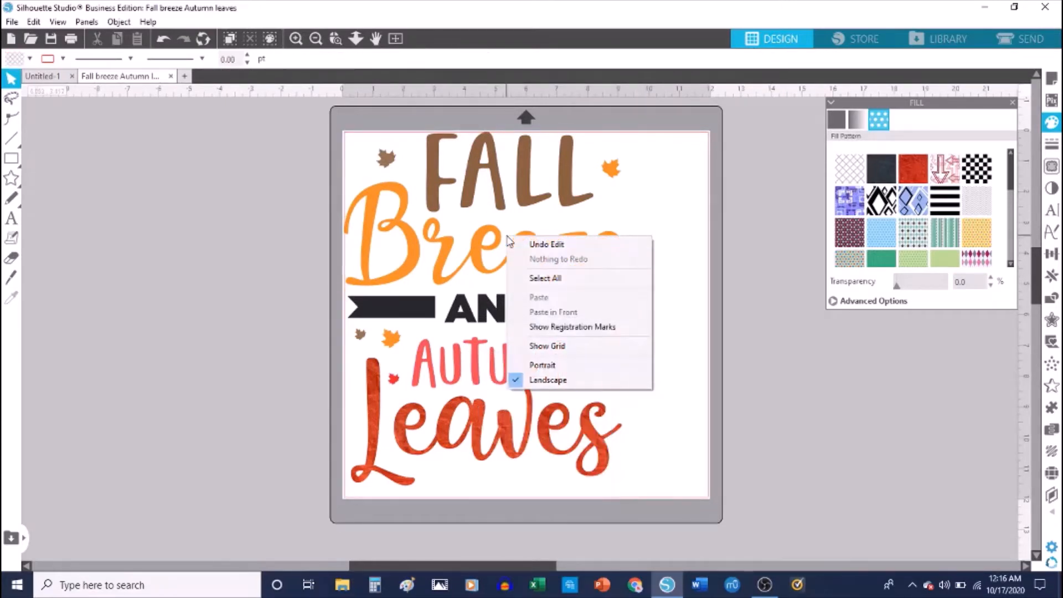
left_click(474, 246)
right_click(474, 246)
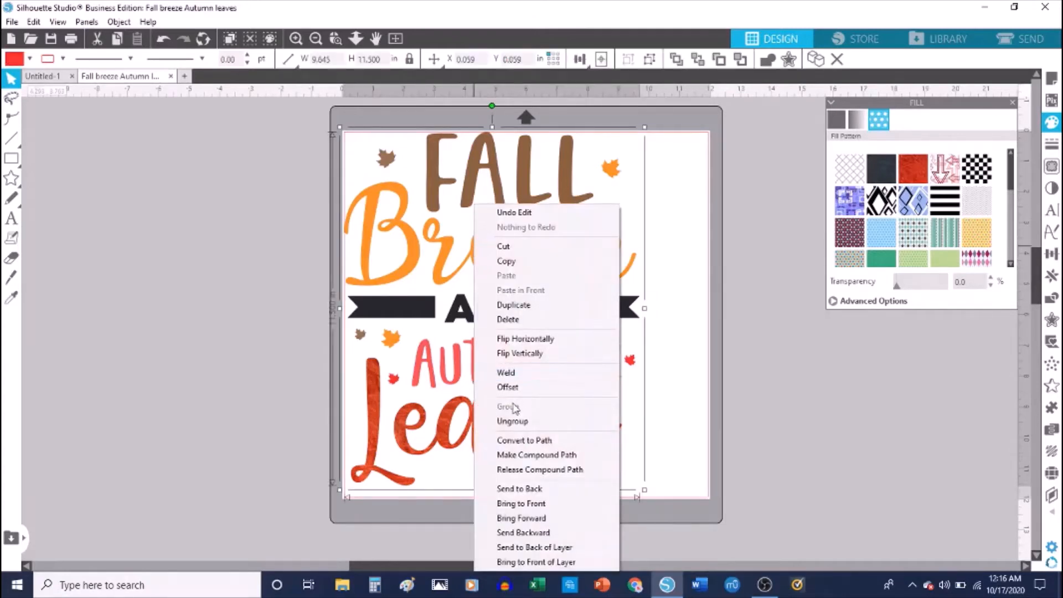
left_click(512, 421)
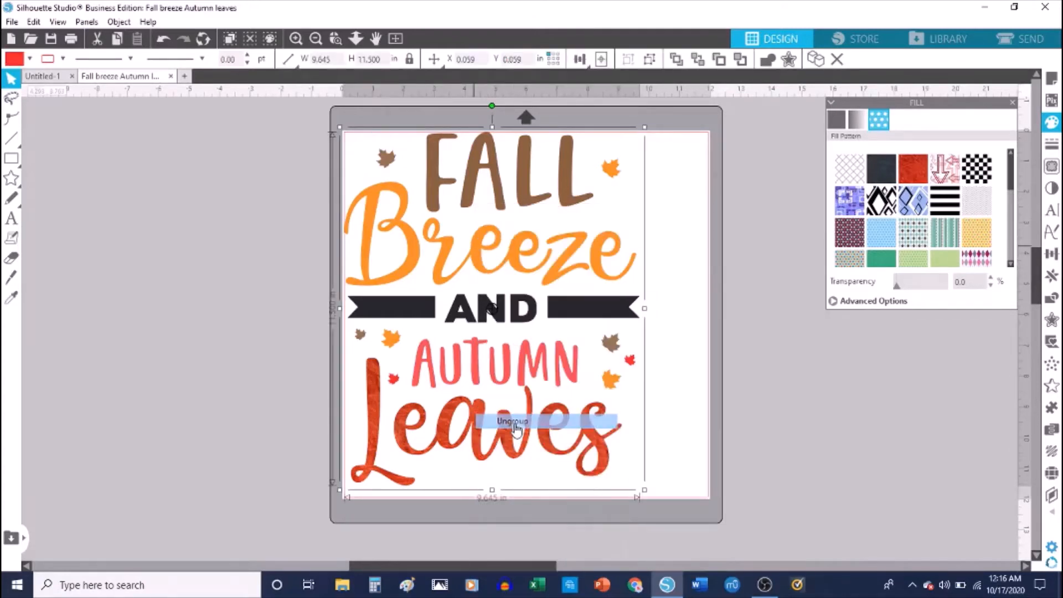
left_click(766, 481)
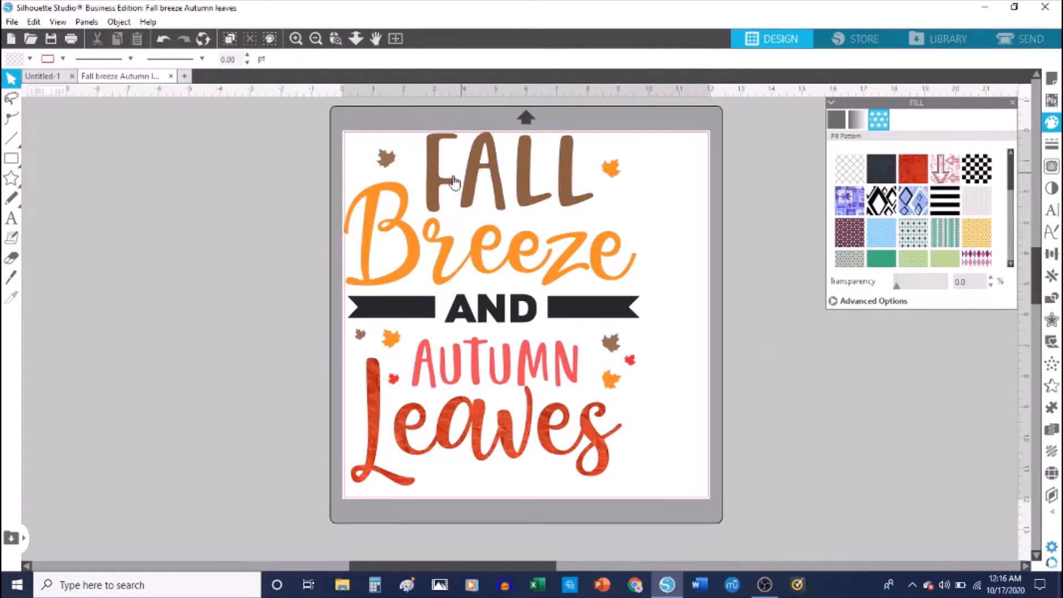
left_click(438, 185)
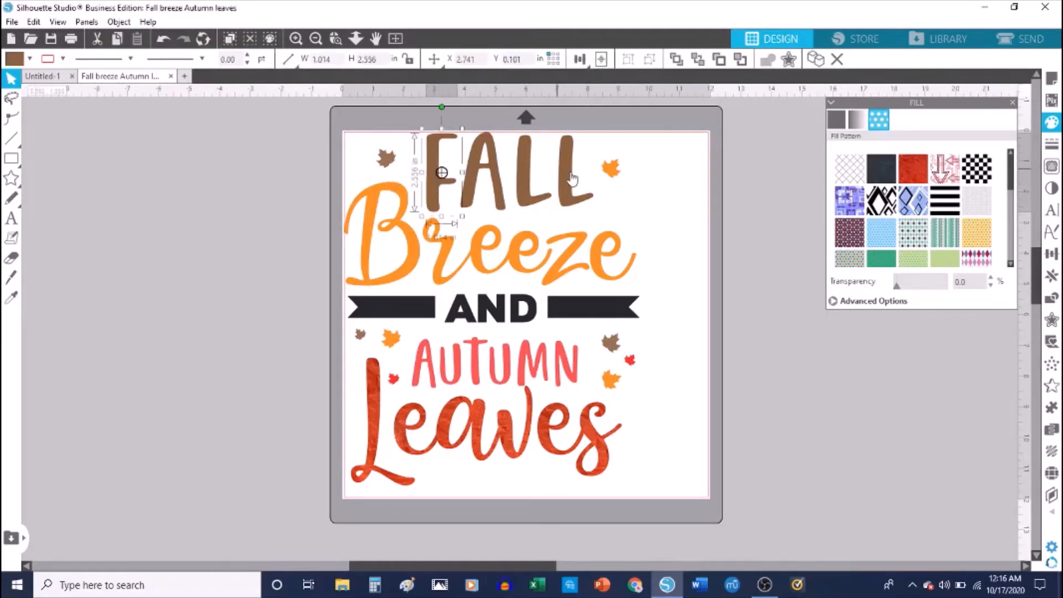
left_click_drag(588, 160, 416, 152)
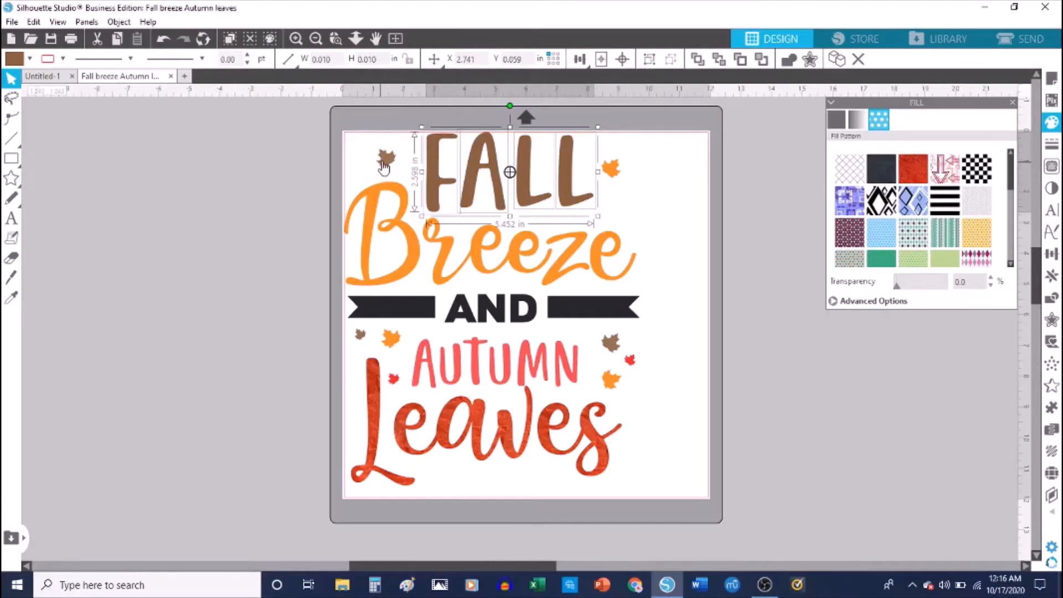
left_click(388, 159, "shift")
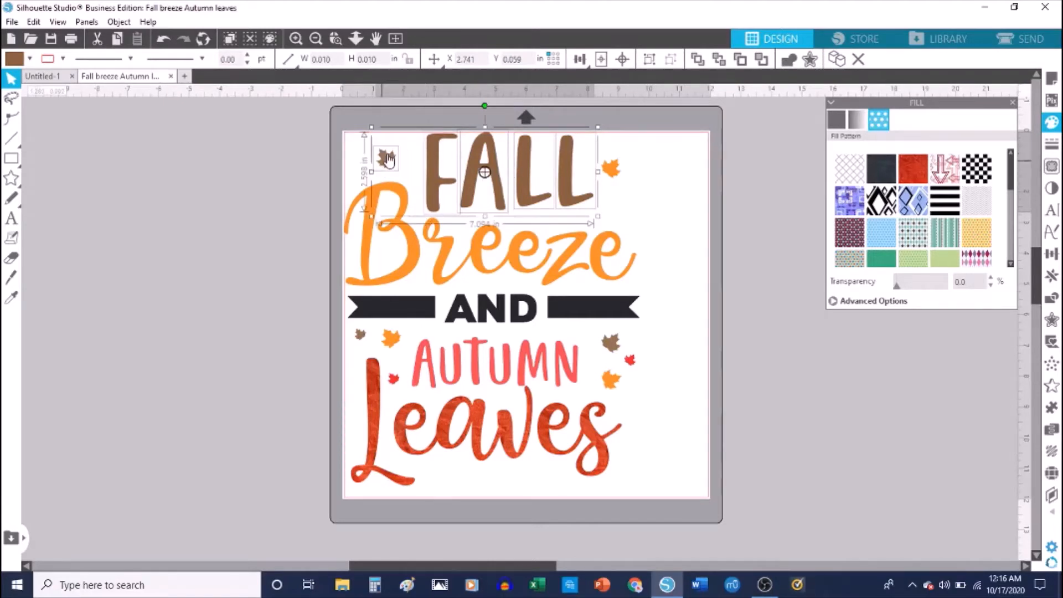
left_click(749, 320)
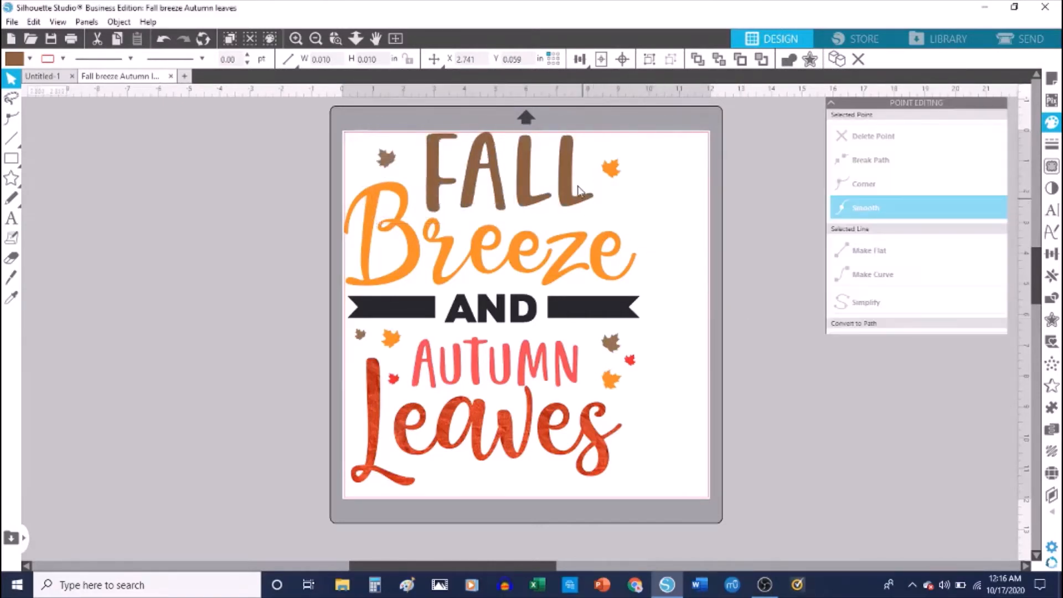
Step: Select the word FALL and the three brown leaves together and set their line colour to the matching brown
left_click_drag(584, 174, 430, 158)
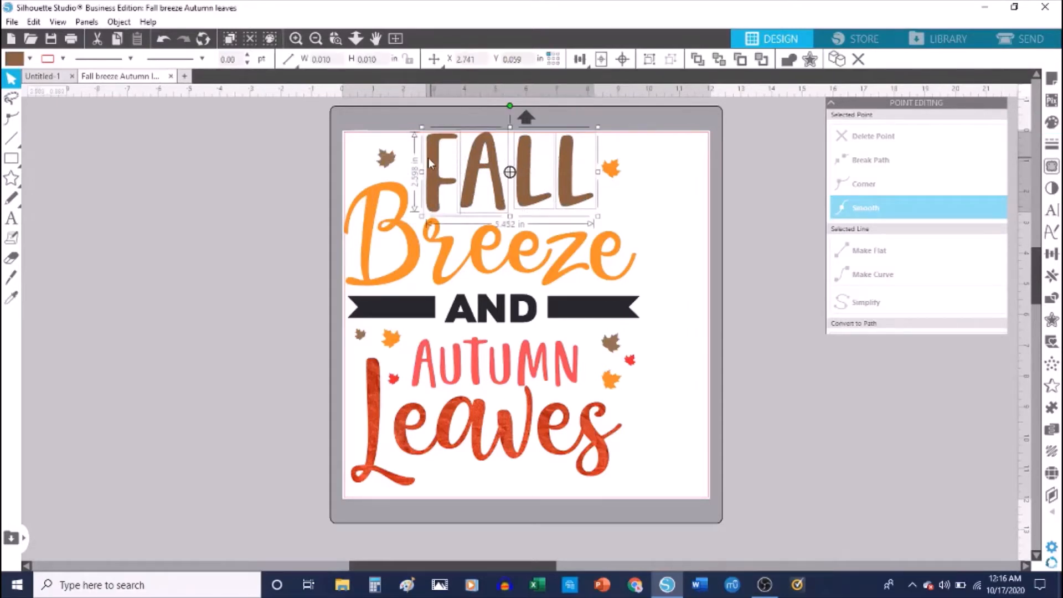
left_click(387, 160, "shift")
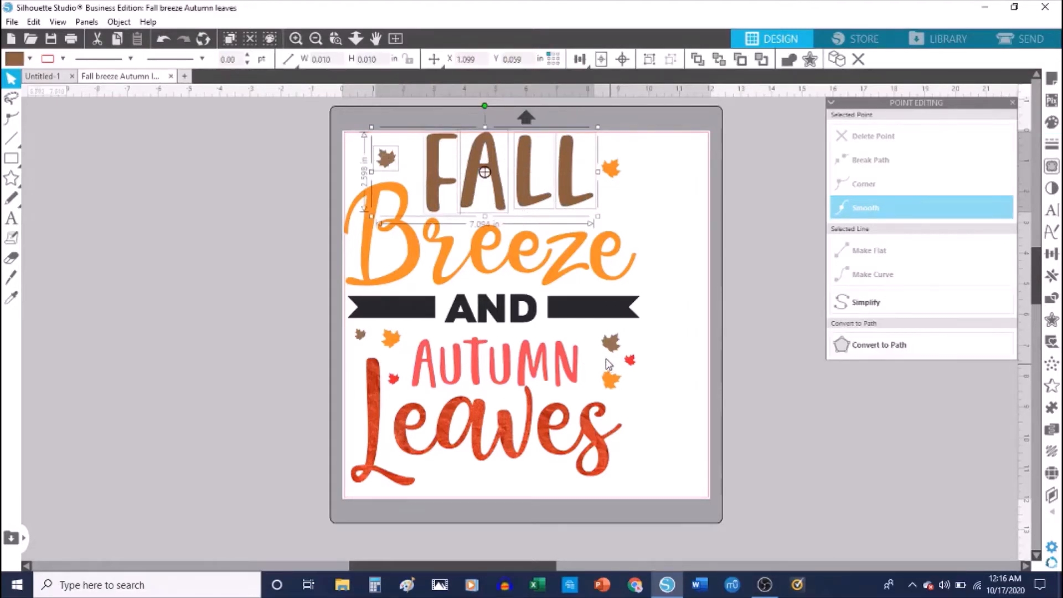
left_click(611, 343, "shift")
left_click(361, 337, "shift")
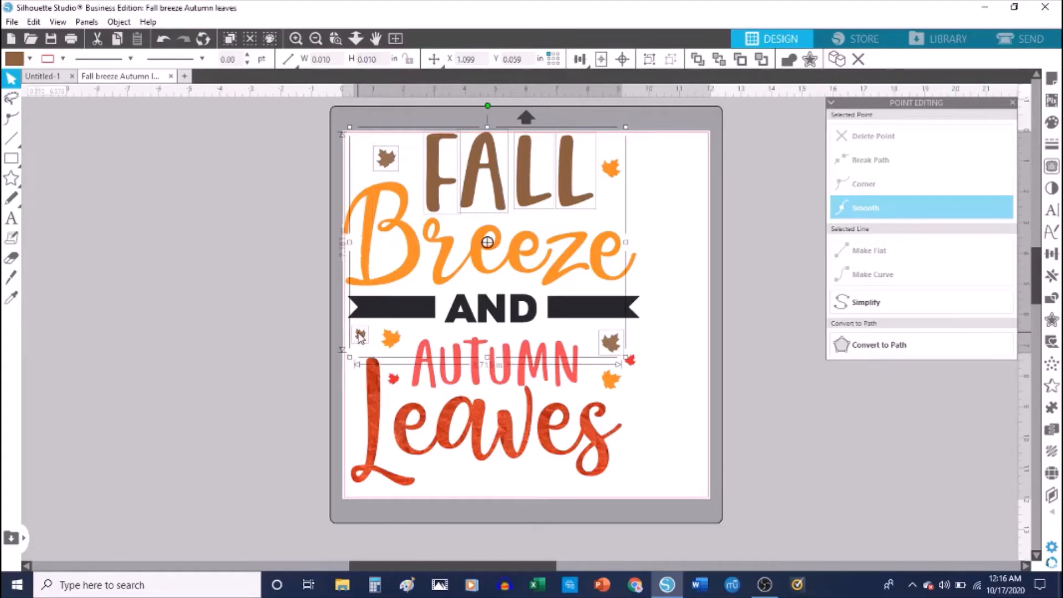
right_click(560, 207)
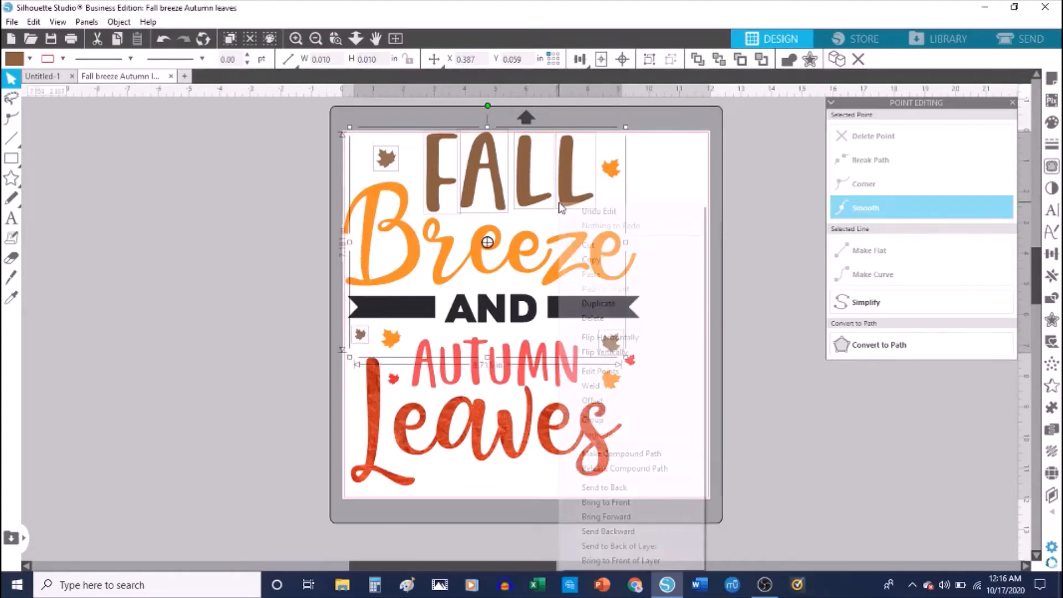
left_click(582, 25)
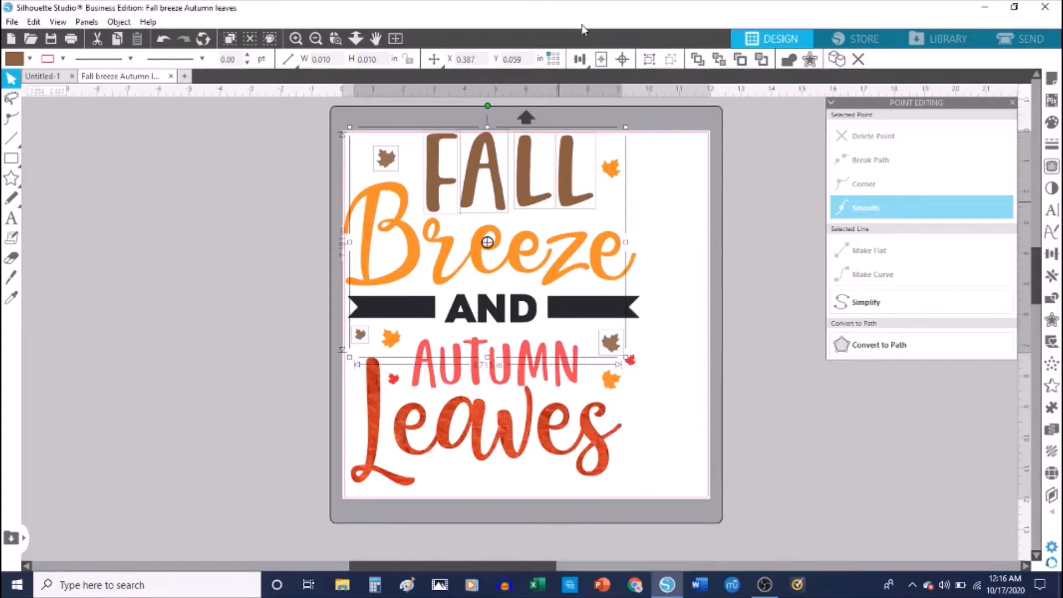
left_click(62, 58)
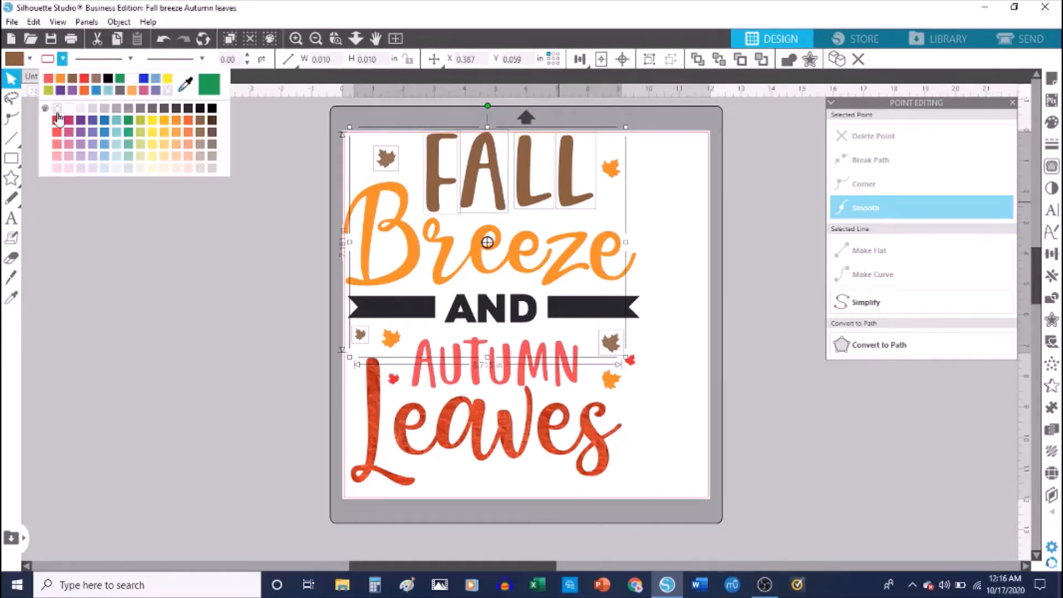
left_click(95, 83)
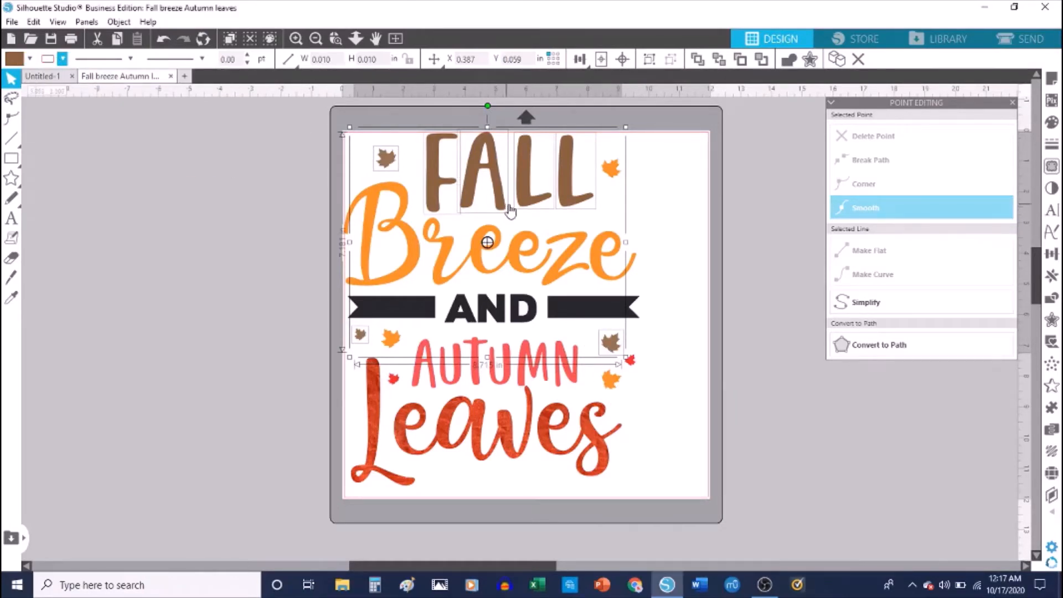
Step: Set the cut job to be organised by line colour, check the brown cut lines, and return to the design workspace
left_click(1022, 39)
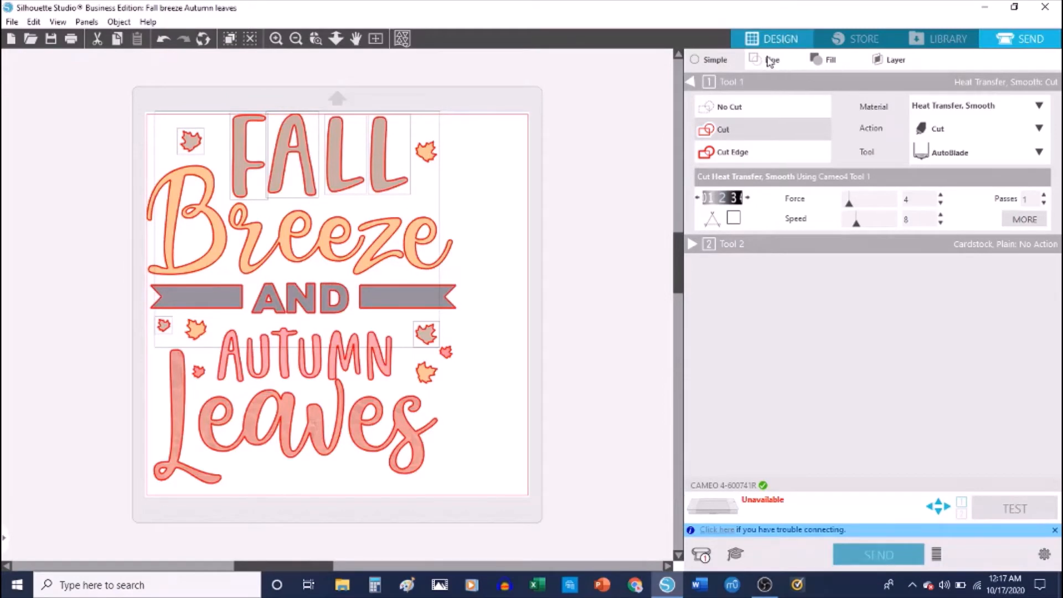
left_click(768, 60)
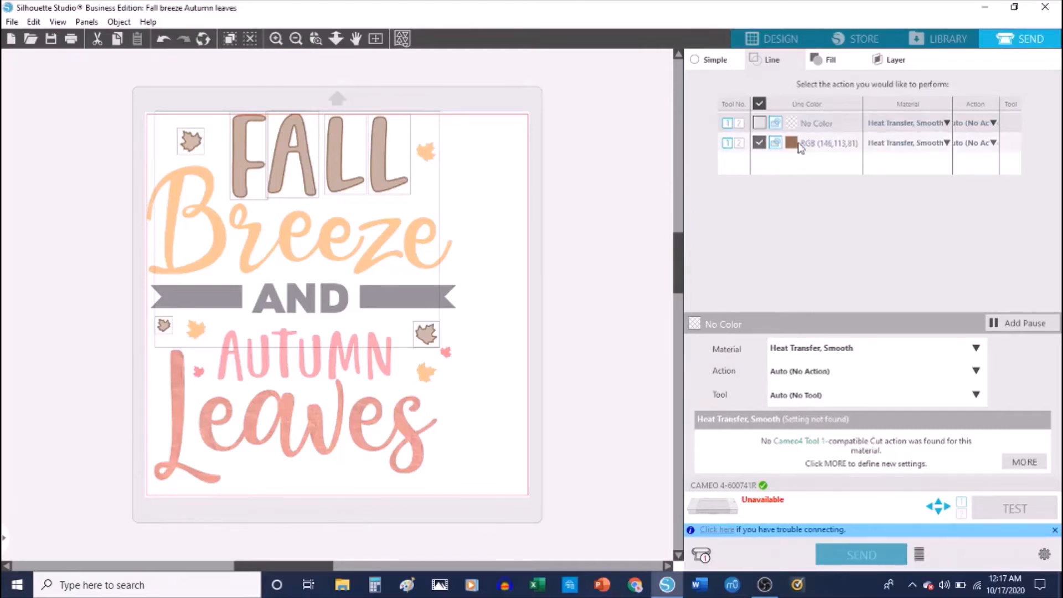
left_click(775, 42)
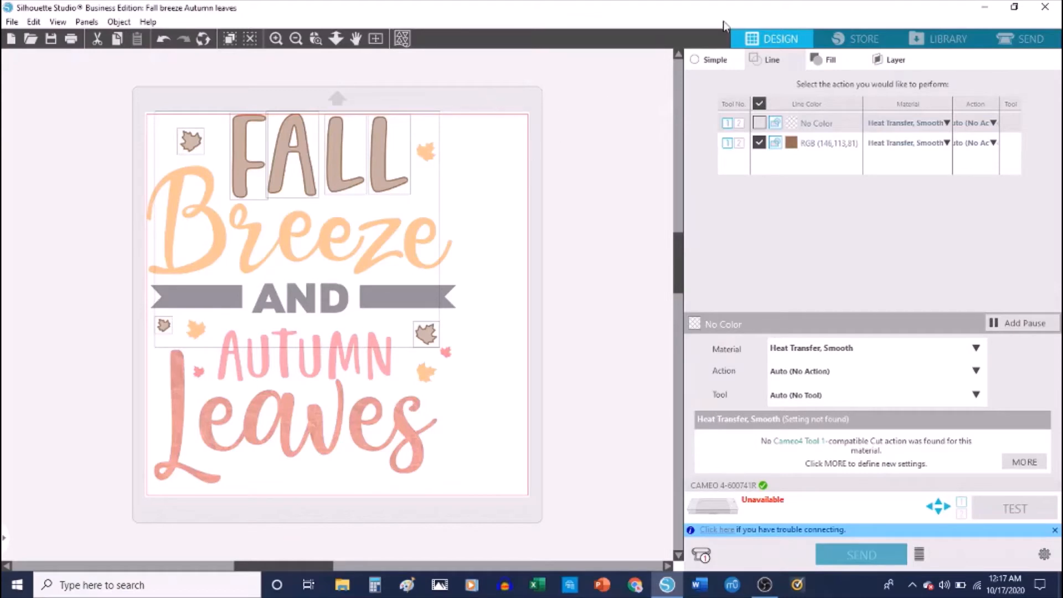
left_click(772, 35)
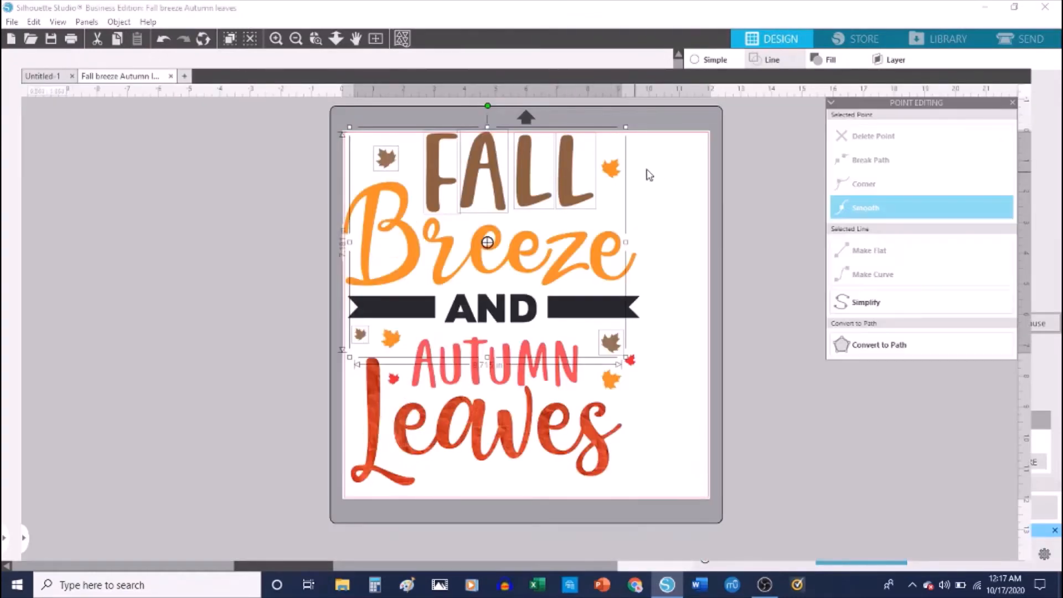
Step: Group the word Breeze with the three orange leaves and set the group's line colour to the matching orange
left_click(614, 173)
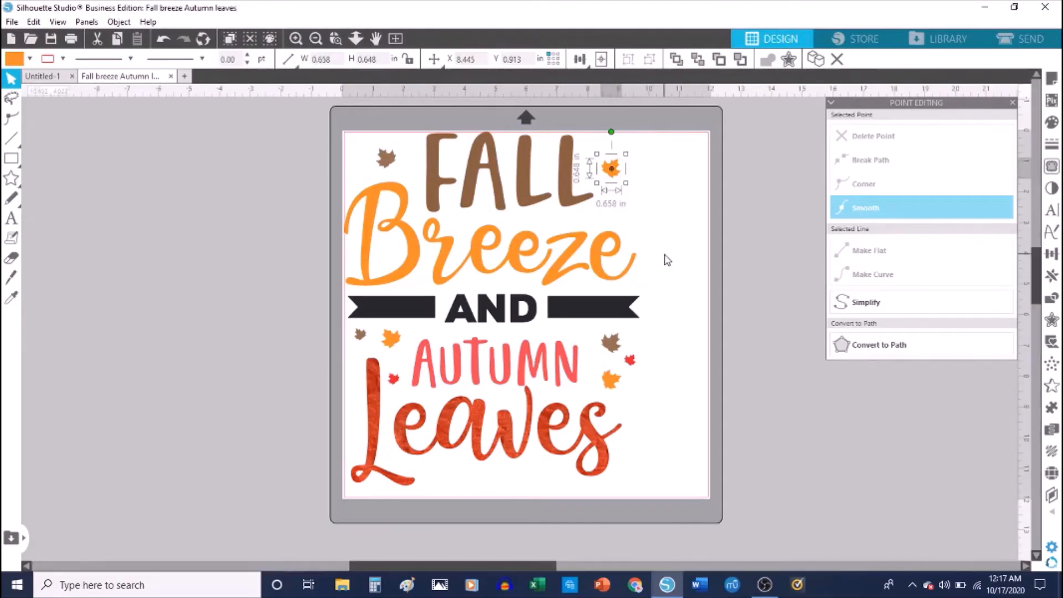
left_click(596, 265, "shift")
left_click(379, 252, "shift")
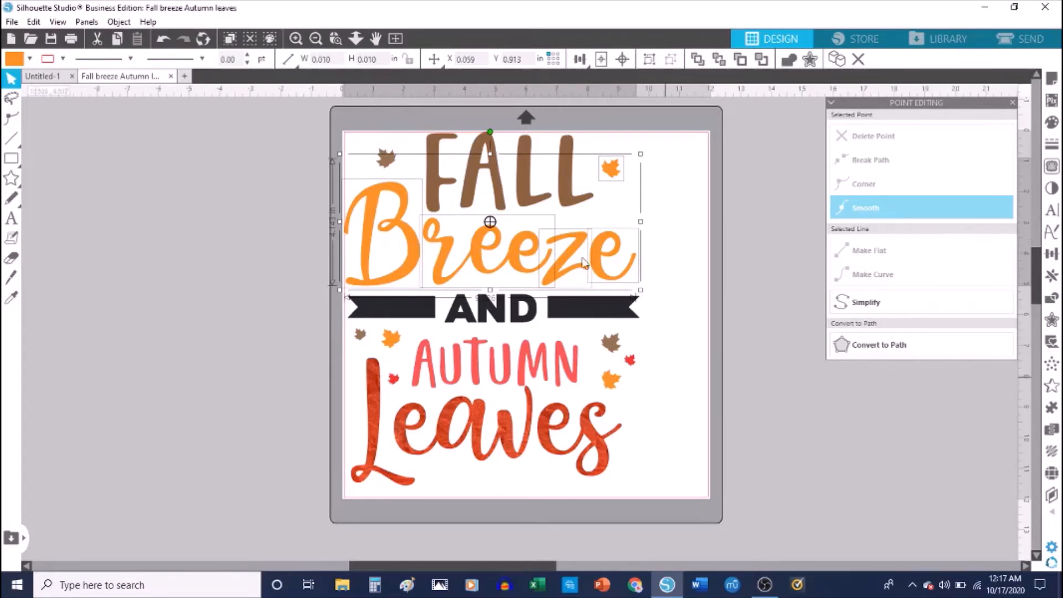
left_click(392, 340, "shift")
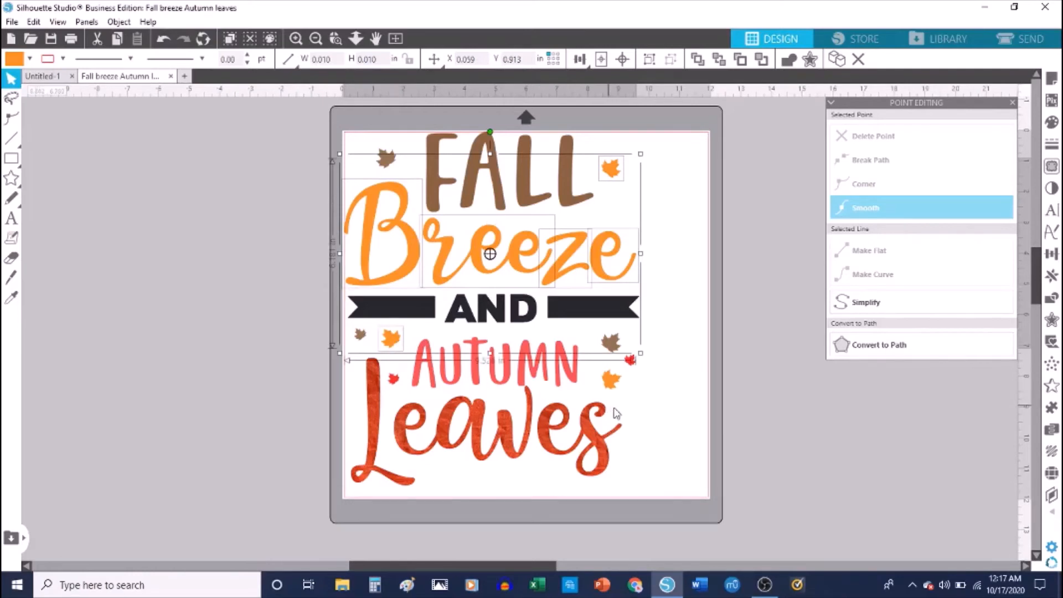
left_click(612, 382, "shift")
right_click(612, 385)
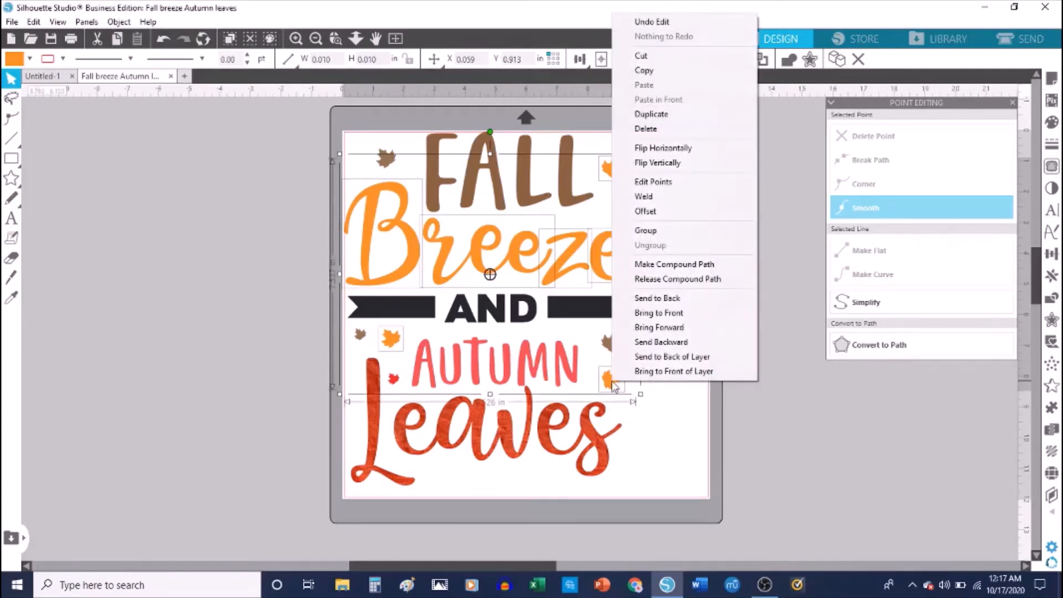
left_click(660, 231)
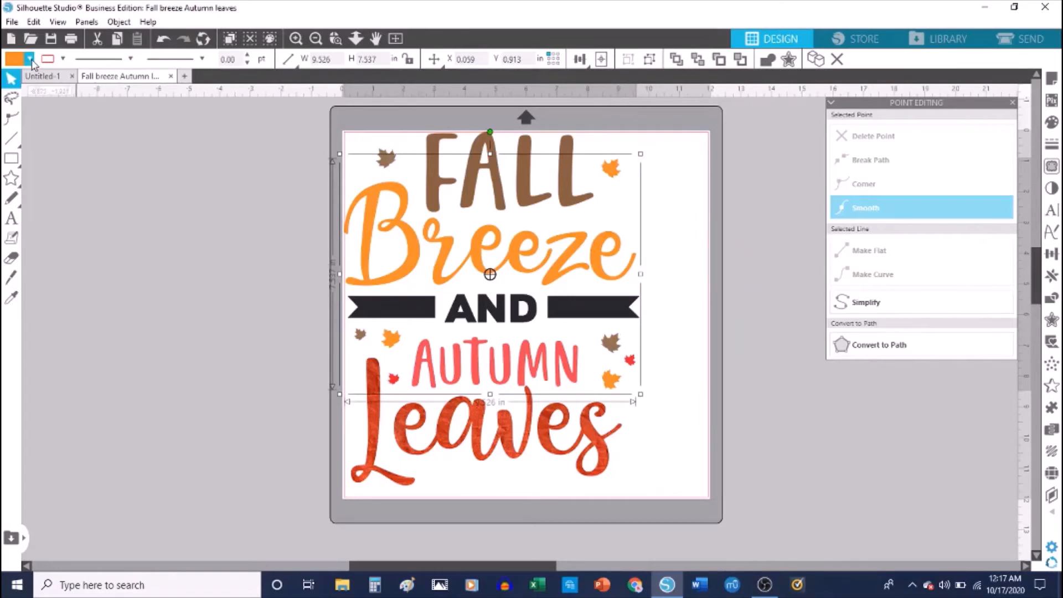
left_click(63, 59)
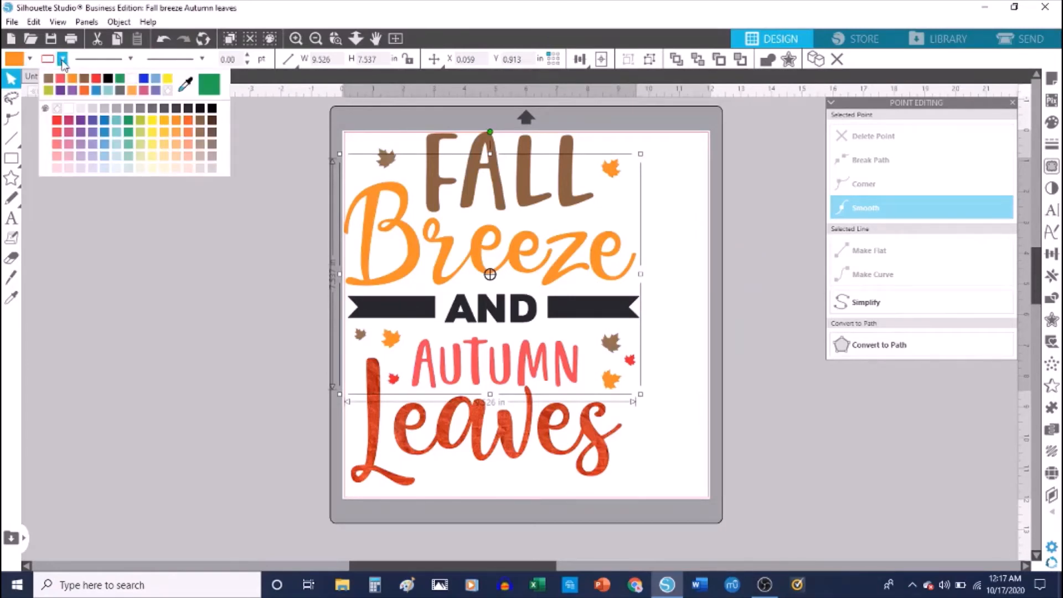
left_click(72, 79)
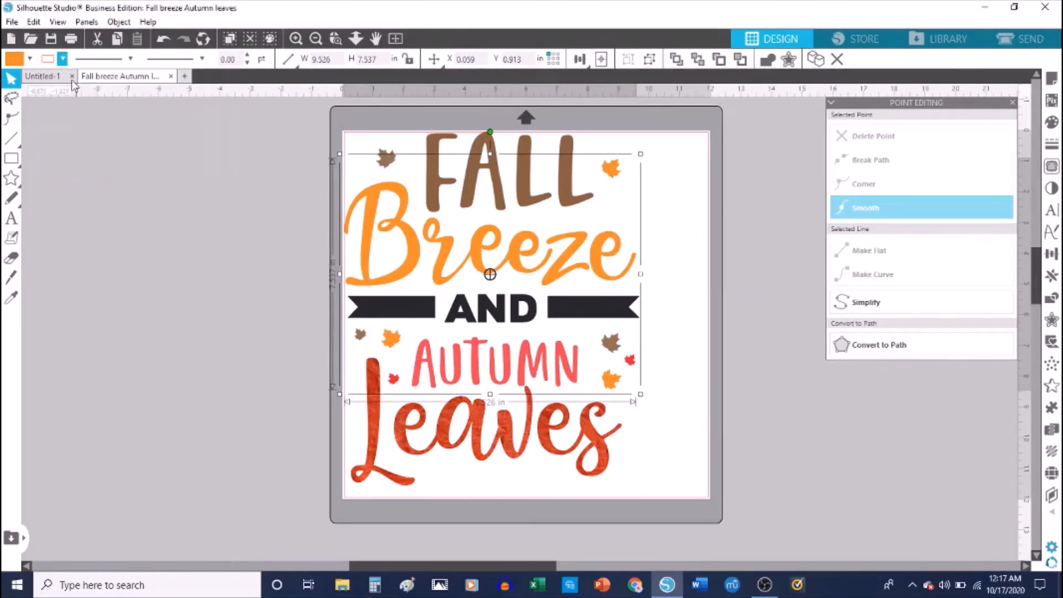
Step: Enable only the orange line colour RGB (246,143,39) for cutting, check the preview, and return to the design workspace
left_click(1028, 36)
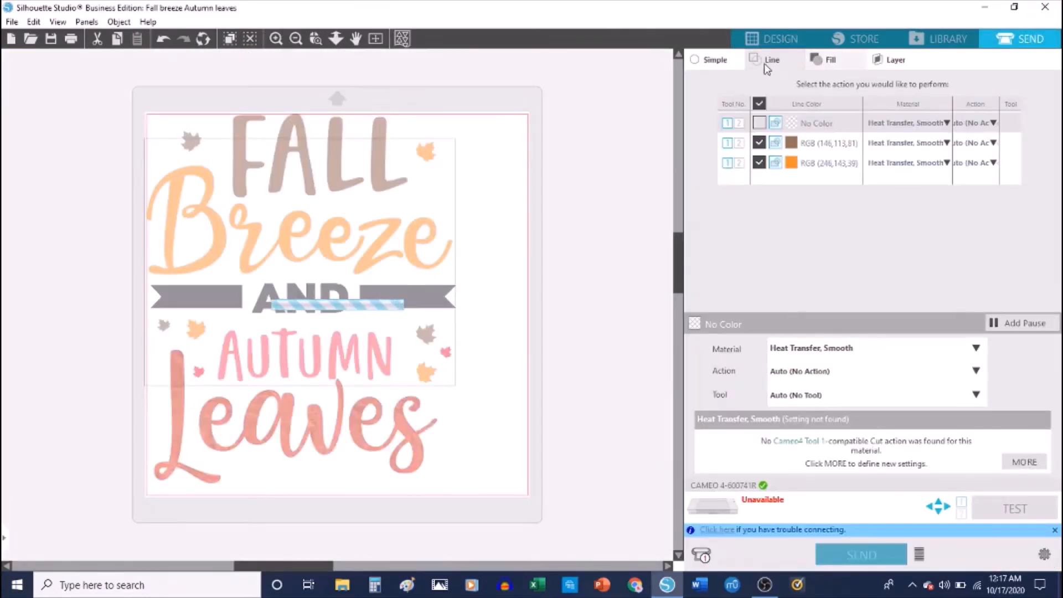
left_click(760, 104)
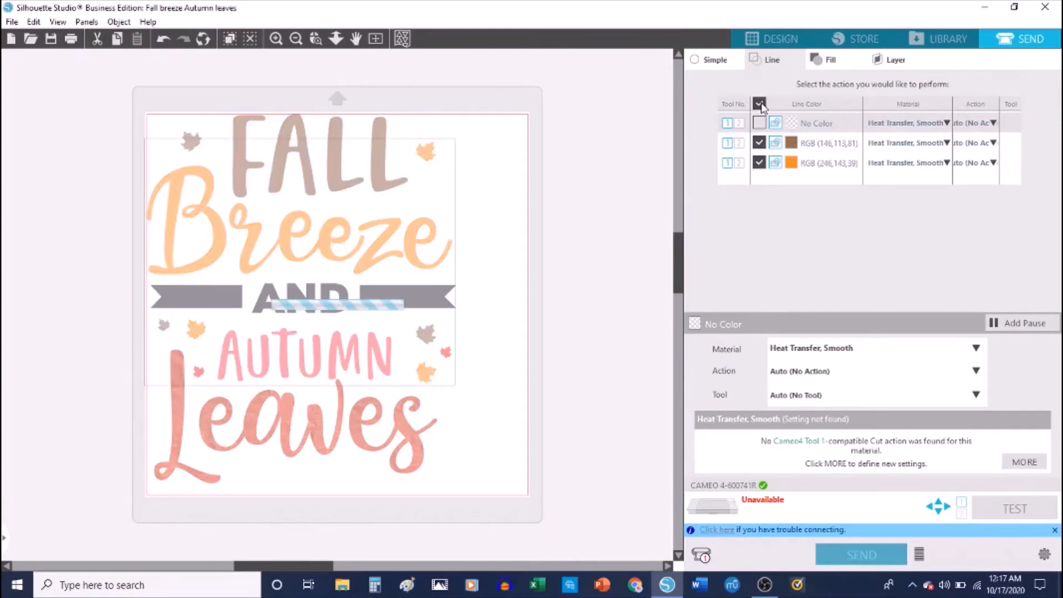
left_click(757, 166)
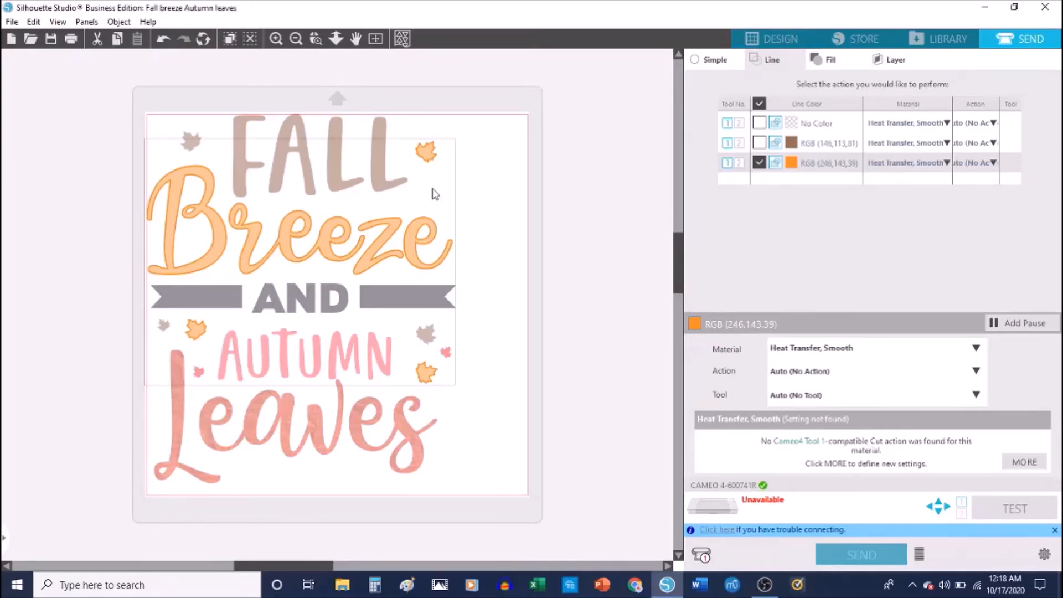
left_click(764, 44)
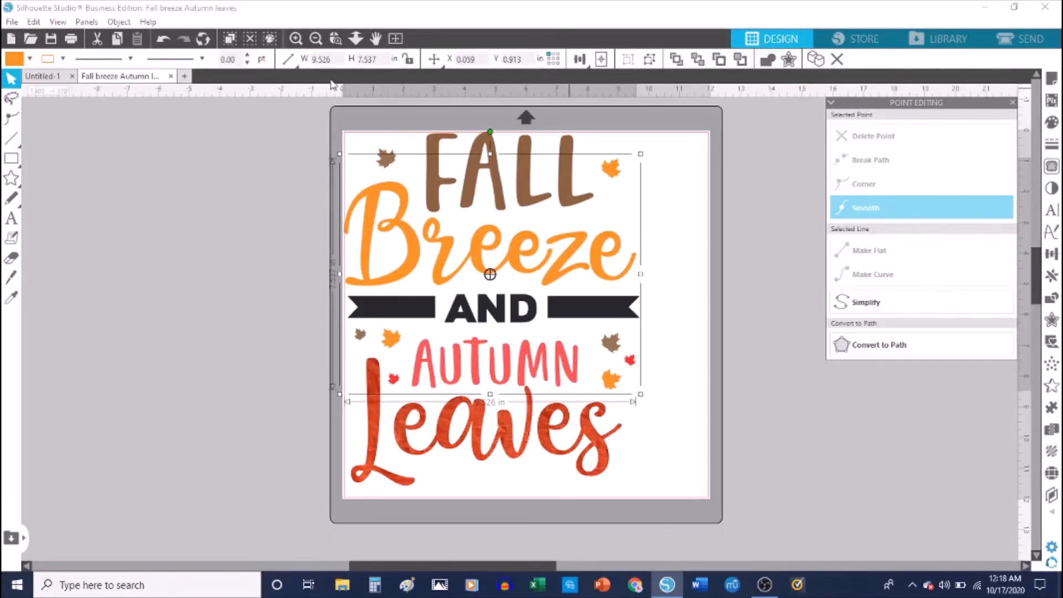
Step: Flip the entire design horizontally so it is mirrored for heat transfer, and clear the selection
left_click(704, 454)
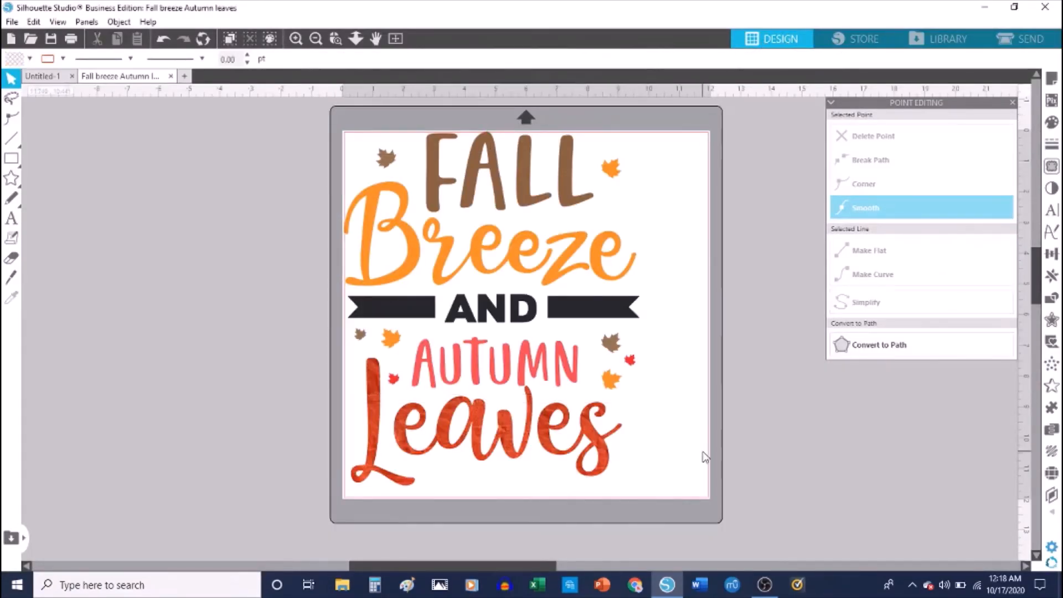
key("ctrl+a")
right_click(402, 272)
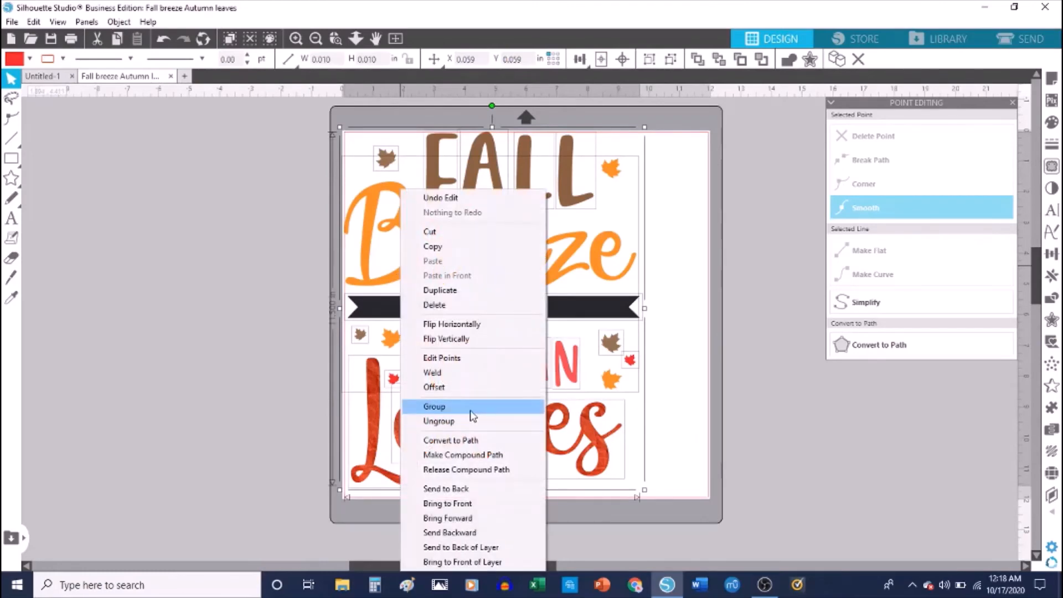
left_click(444, 325)
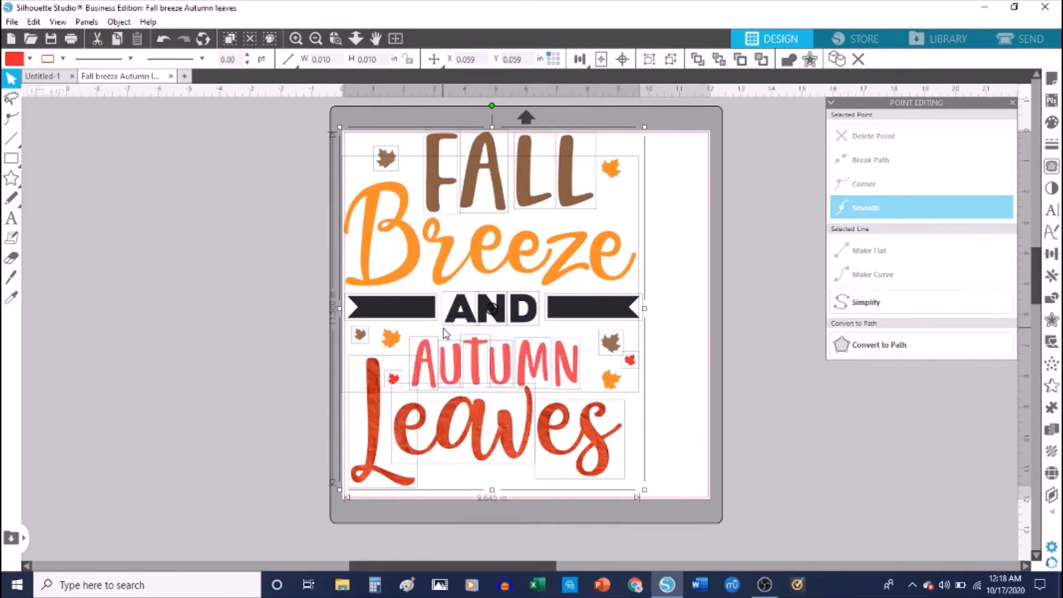
left_click(739, 479)
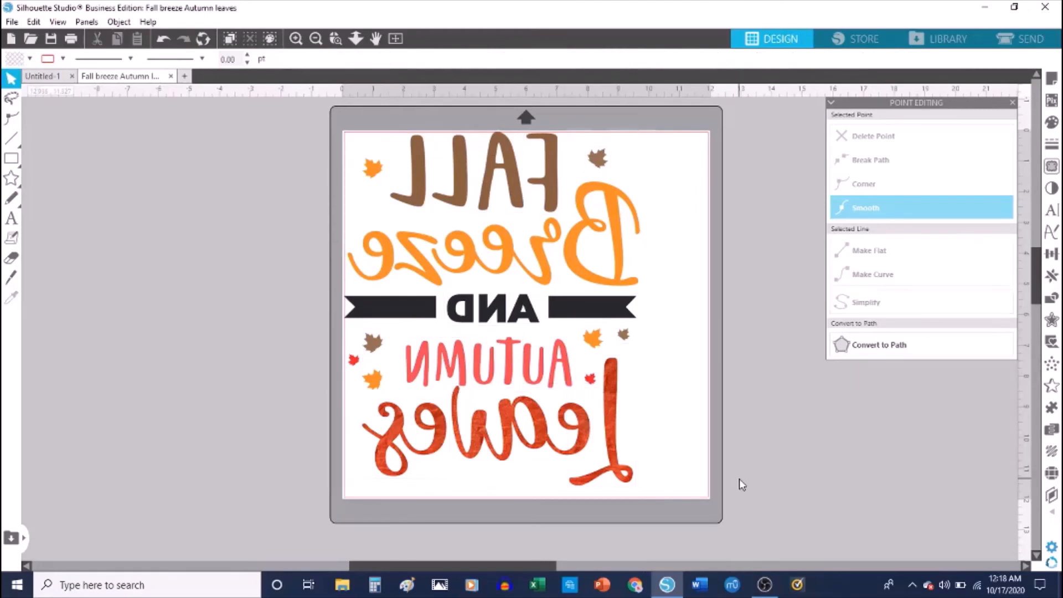
Step: Group the mirrored word FALL with the three brown leaves and align the group to the left edge of the page
left_click(545, 177)
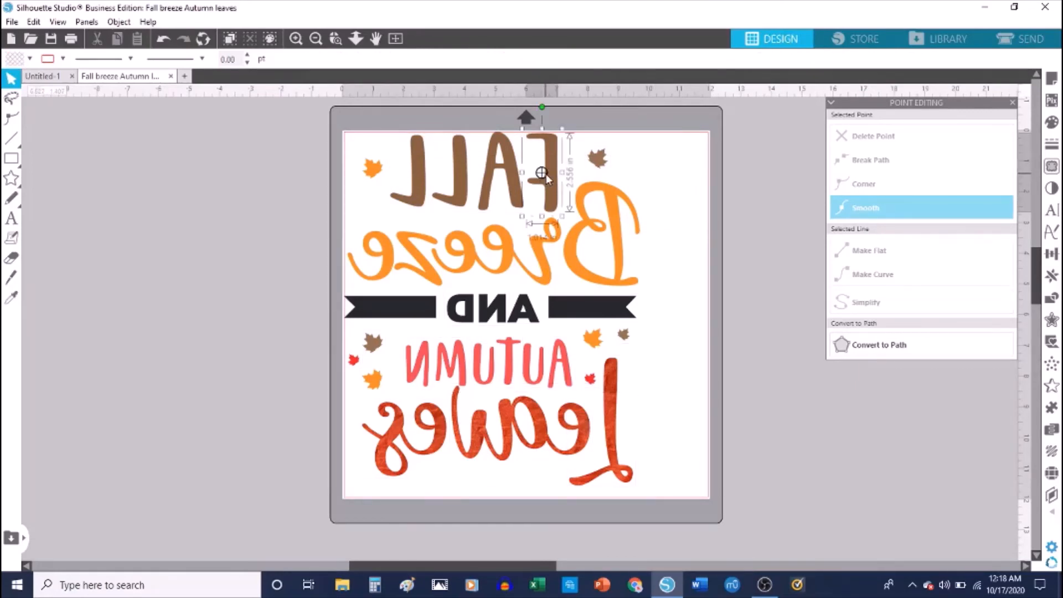
left_click(703, 169)
left_click_drag(634, 161, 421, 163)
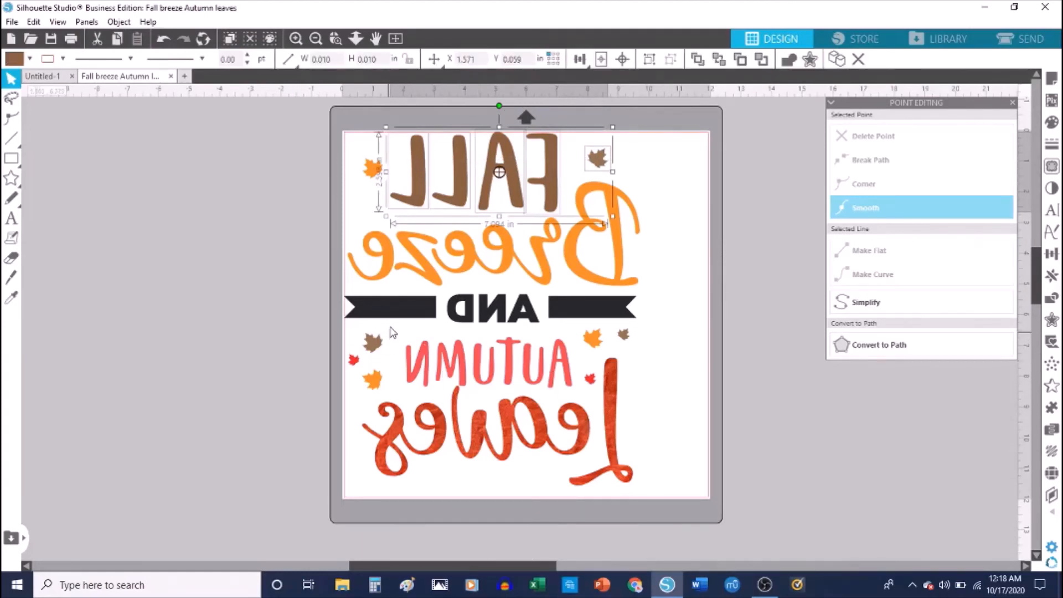
left_click(374, 342, "shift")
left_click(623, 335, "shift")
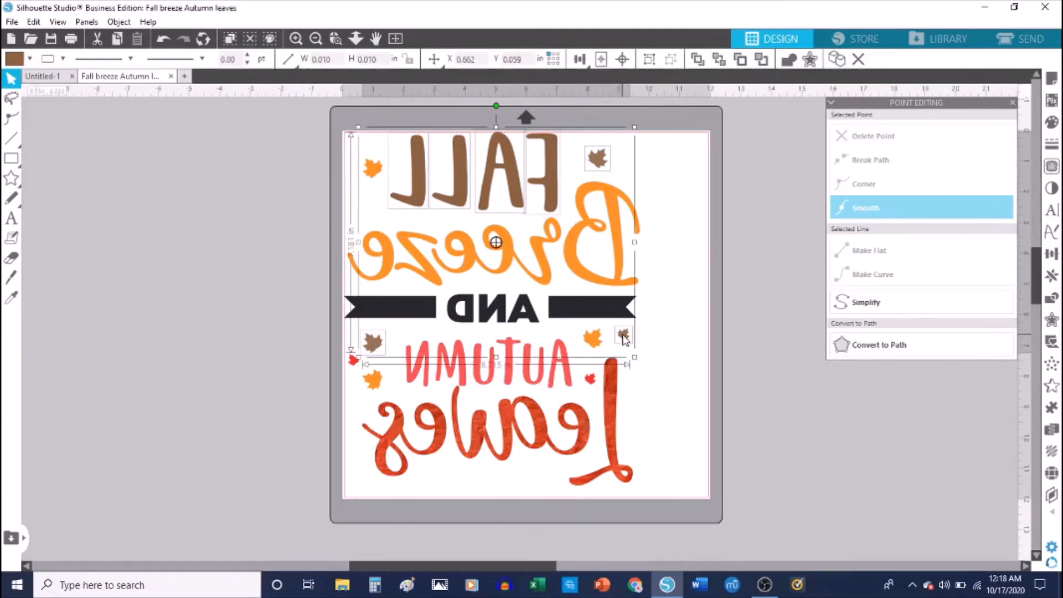
right_click(498, 161)
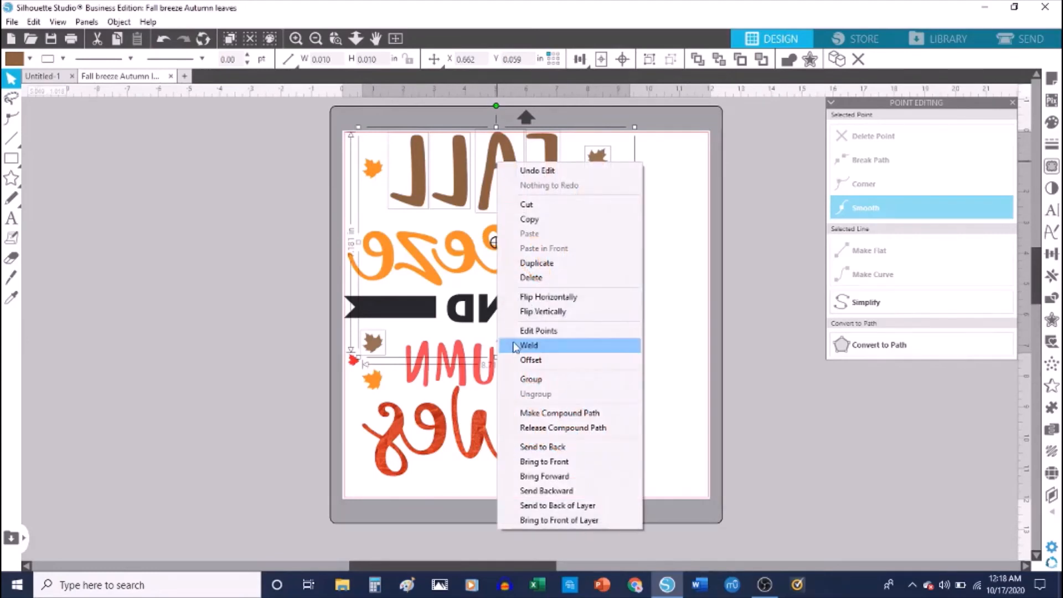
left_click(552, 381)
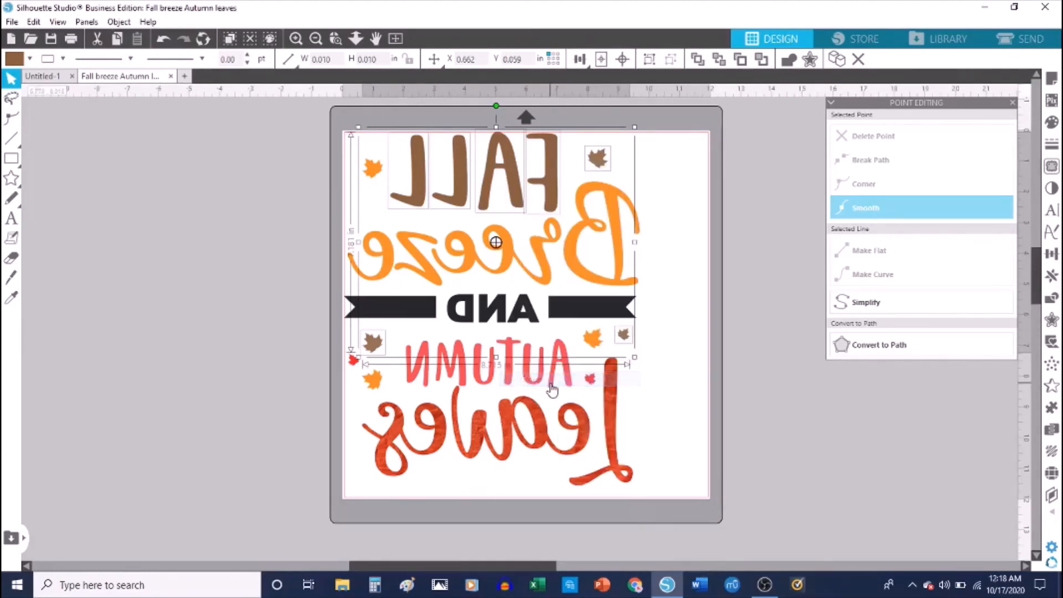
left_click(576, 61)
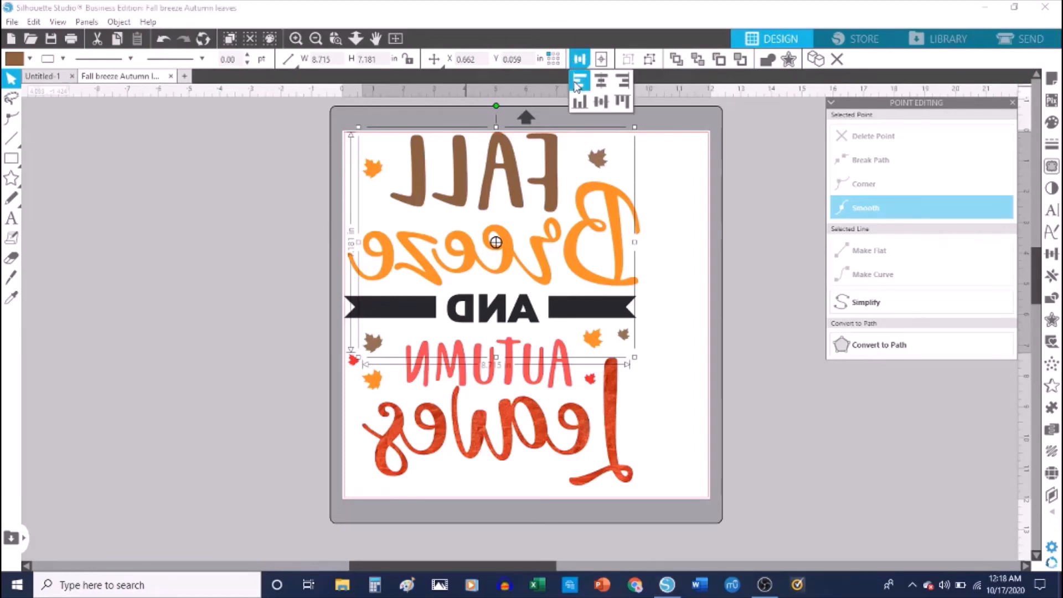
left_click(578, 82)
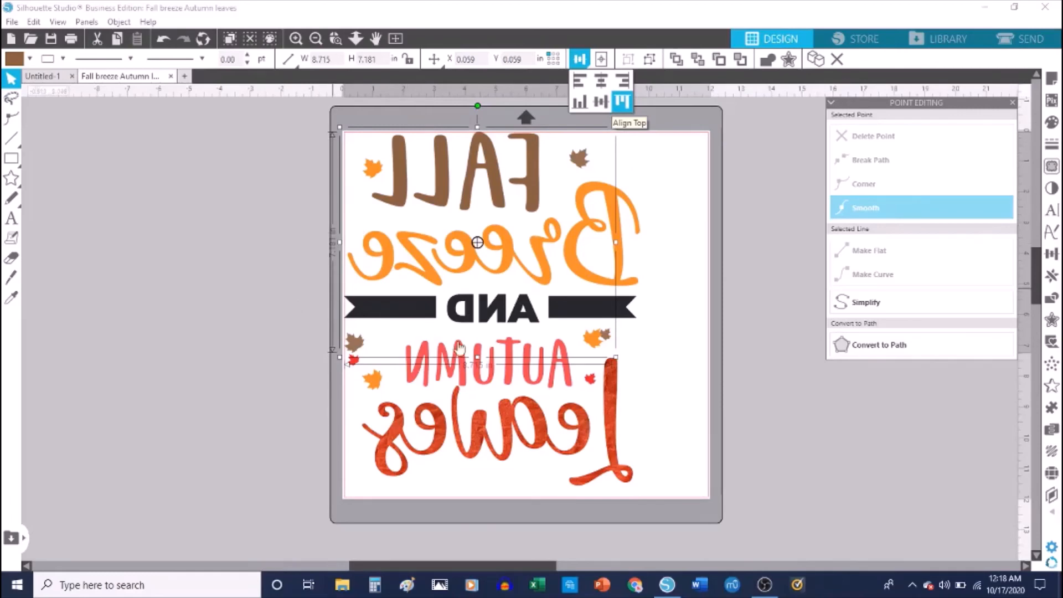
Step: Enable only the brown line colour RGB (146,113,81) for cutting instead of the orange one, check the preview, and return to the design workspace
left_click(1028, 44)
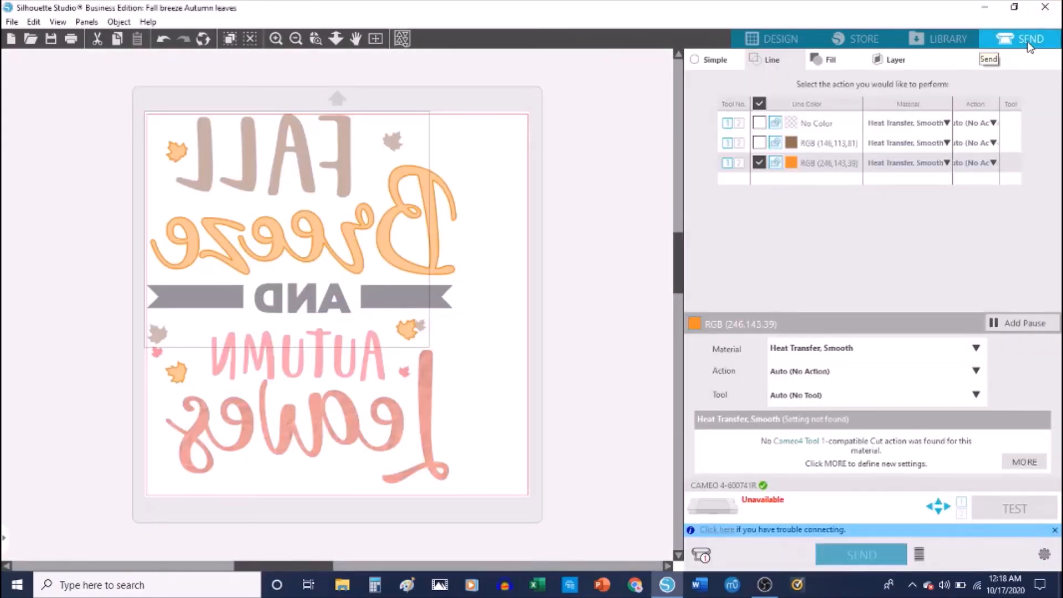
left_click(757, 162)
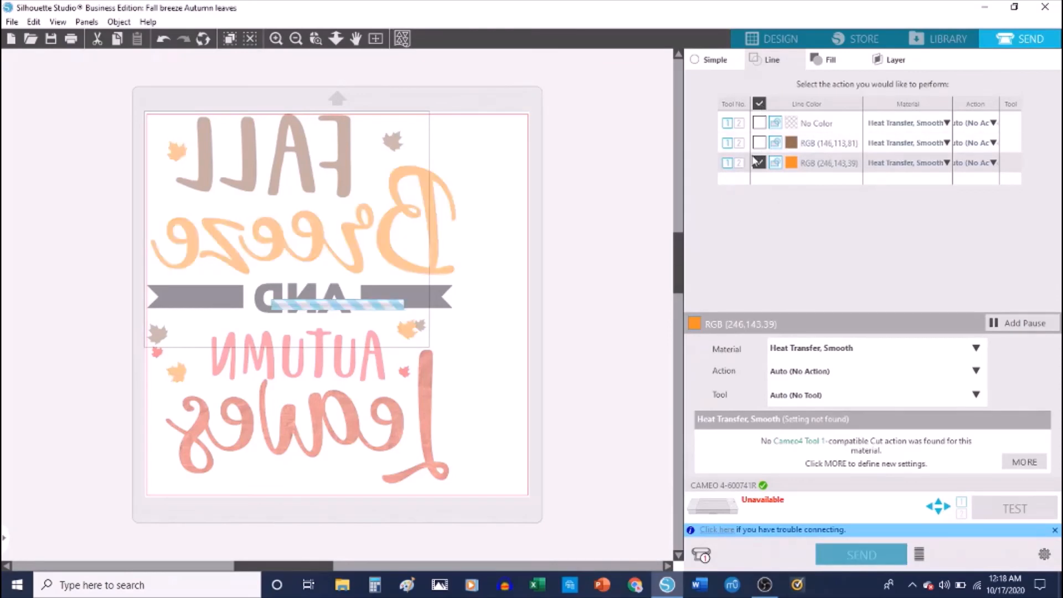
left_click(758, 162)
left_click(759, 143)
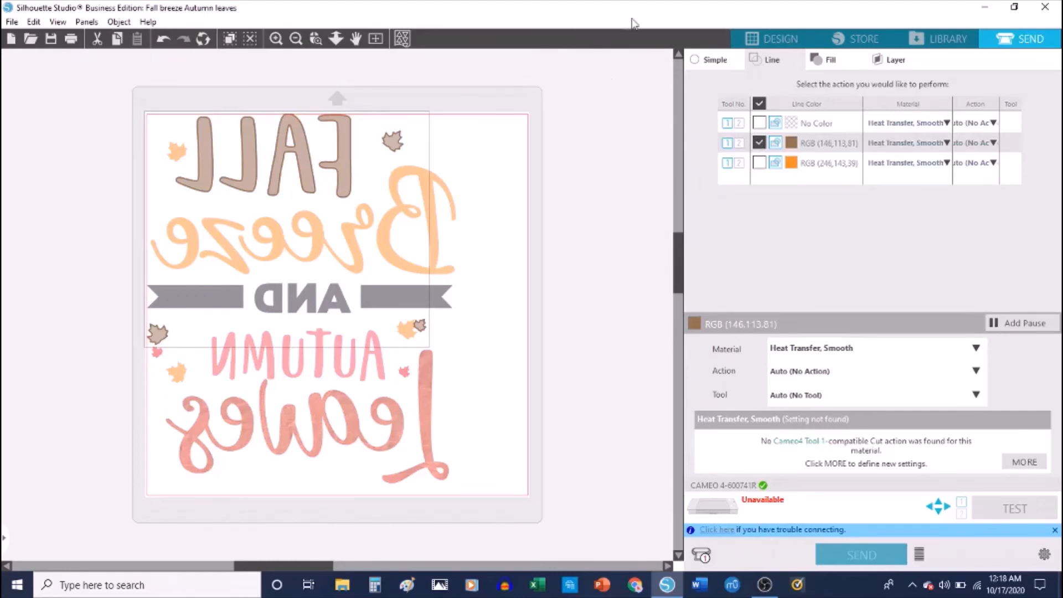
left_click(746, 34)
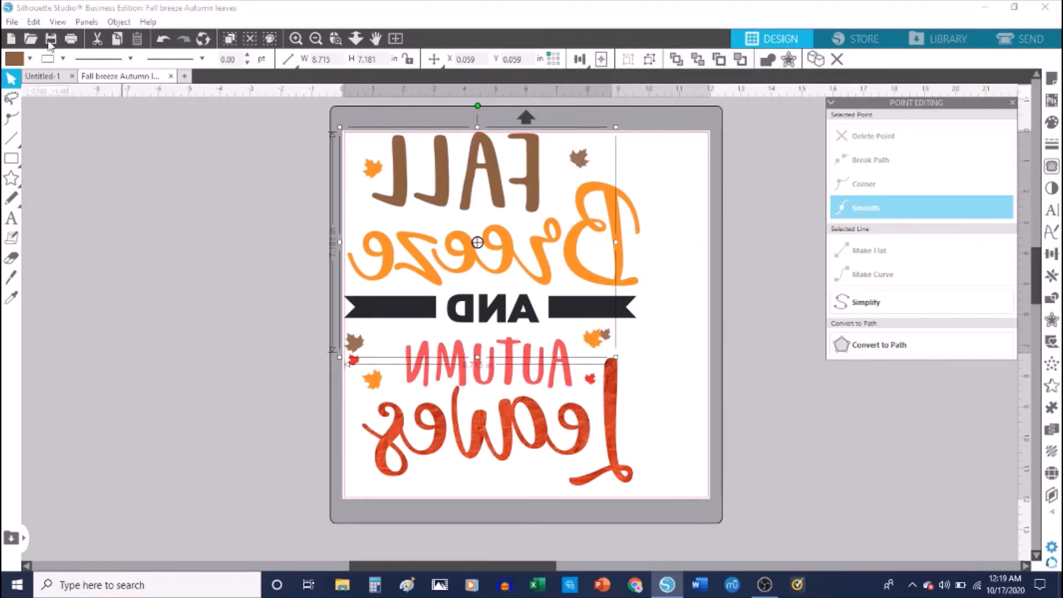
Step: Use Multiple Undo to revert the brown group's left alignment, its grouping and the horizontal flip of the whole design, and clear the selection
left_click(34, 22)
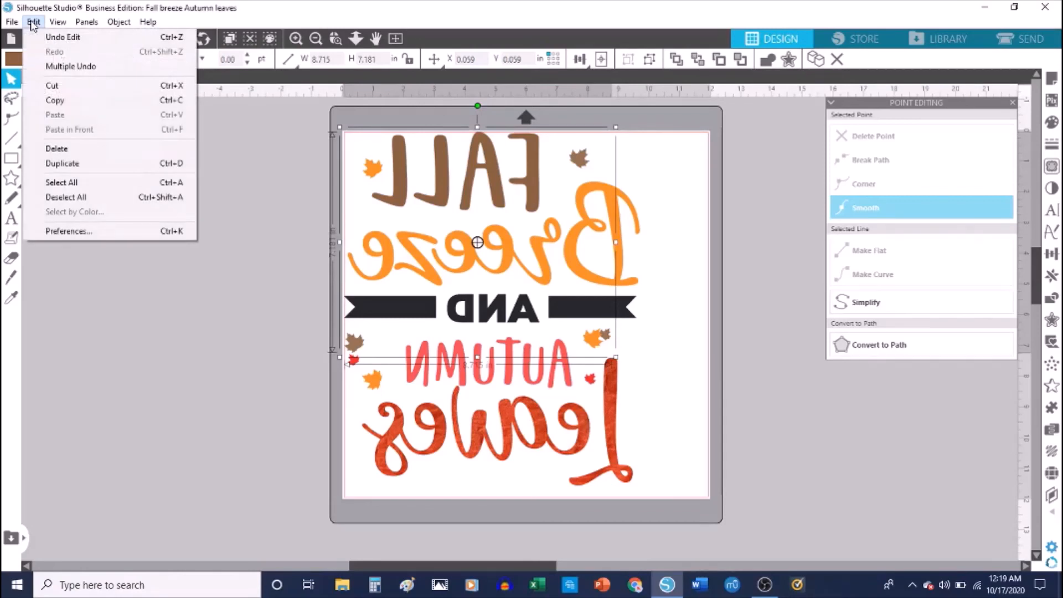
left_click(102, 66)
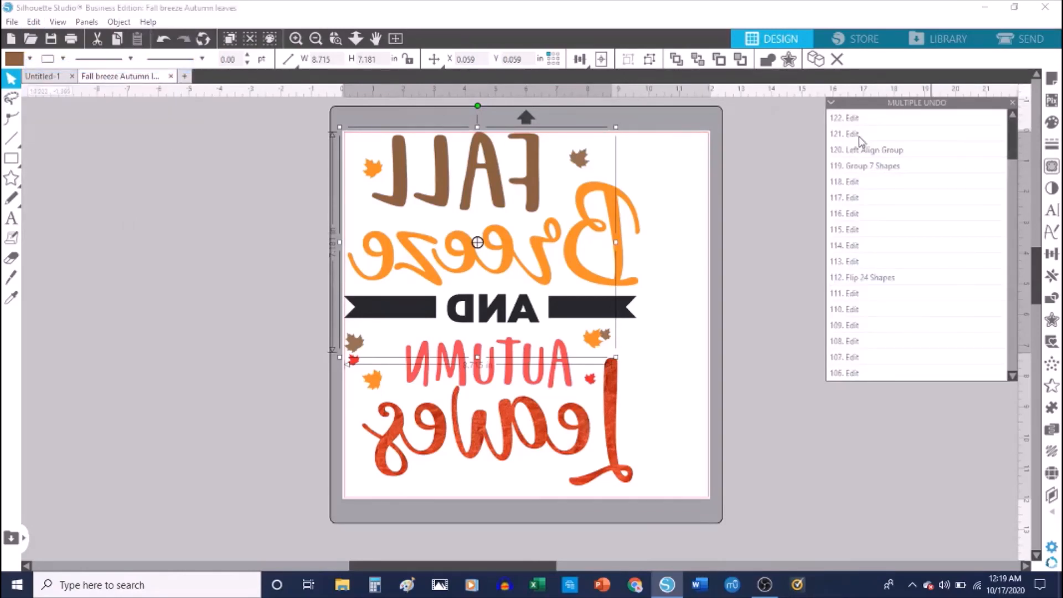
left_click(861, 139)
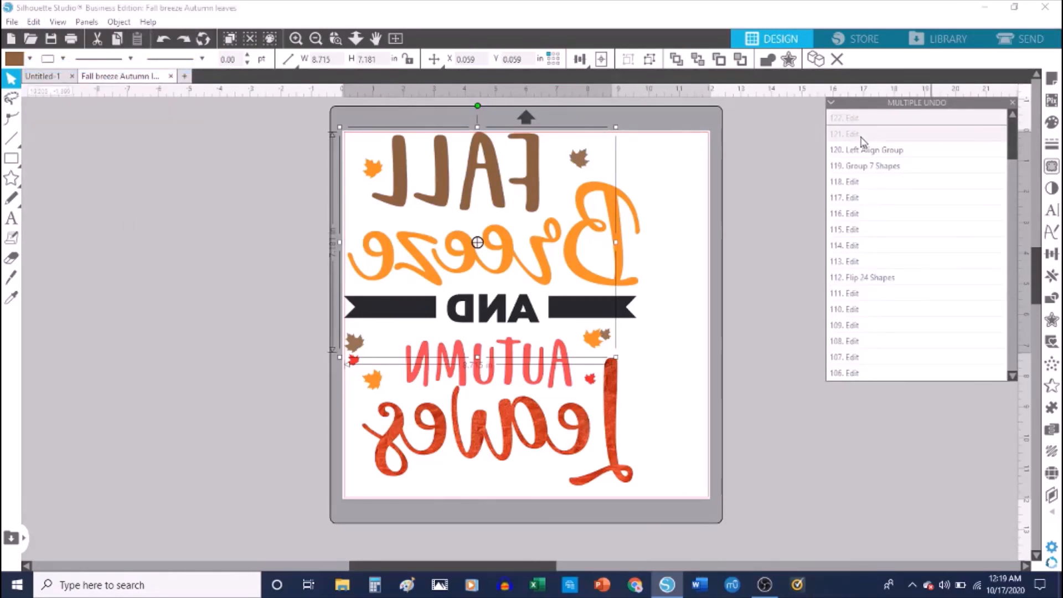
left_click(862, 151)
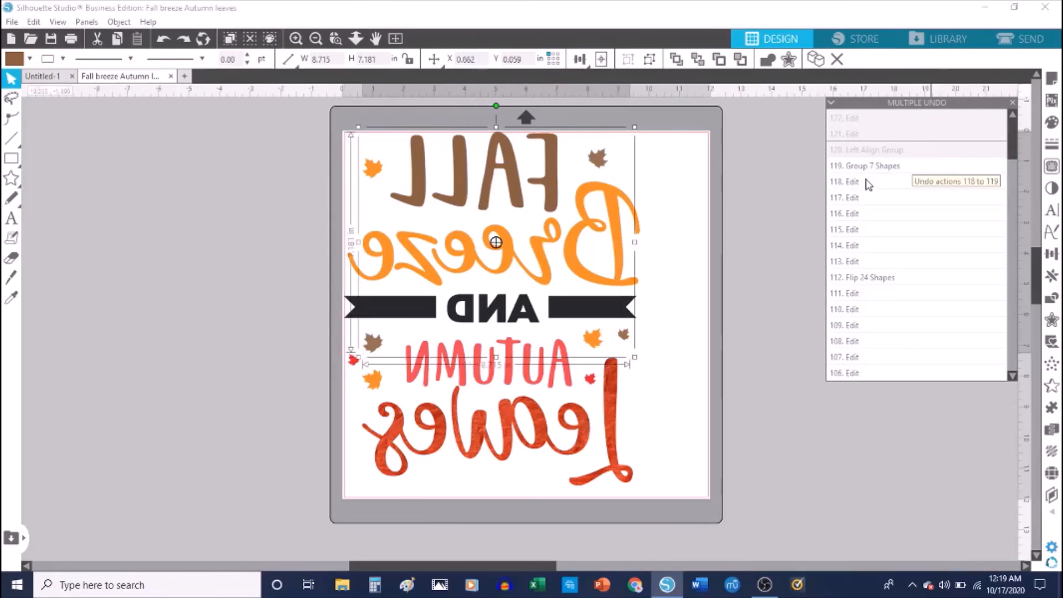
left_click(867, 167)
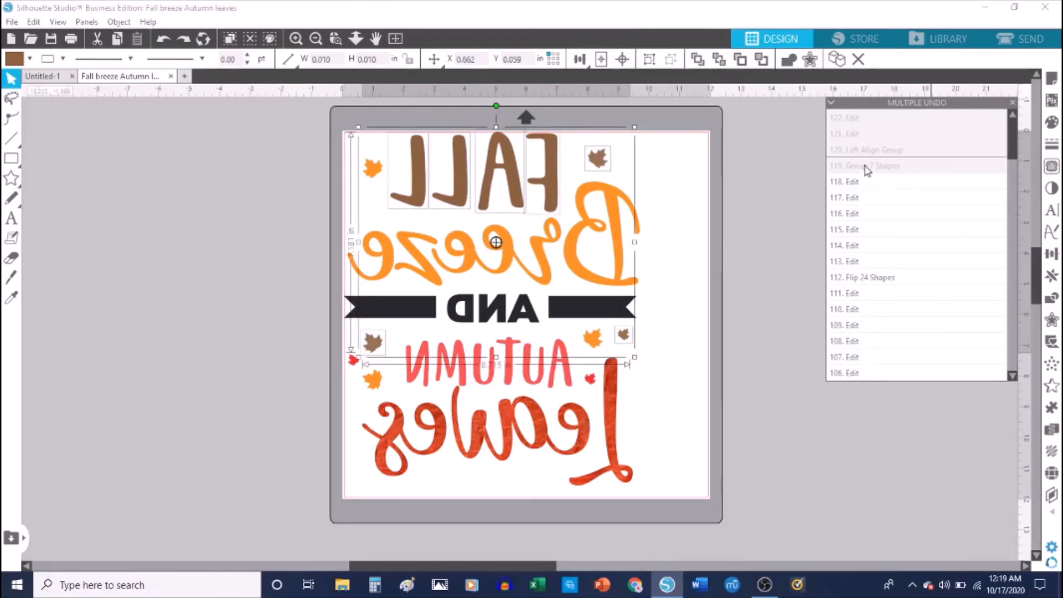
left_click(862, 280)
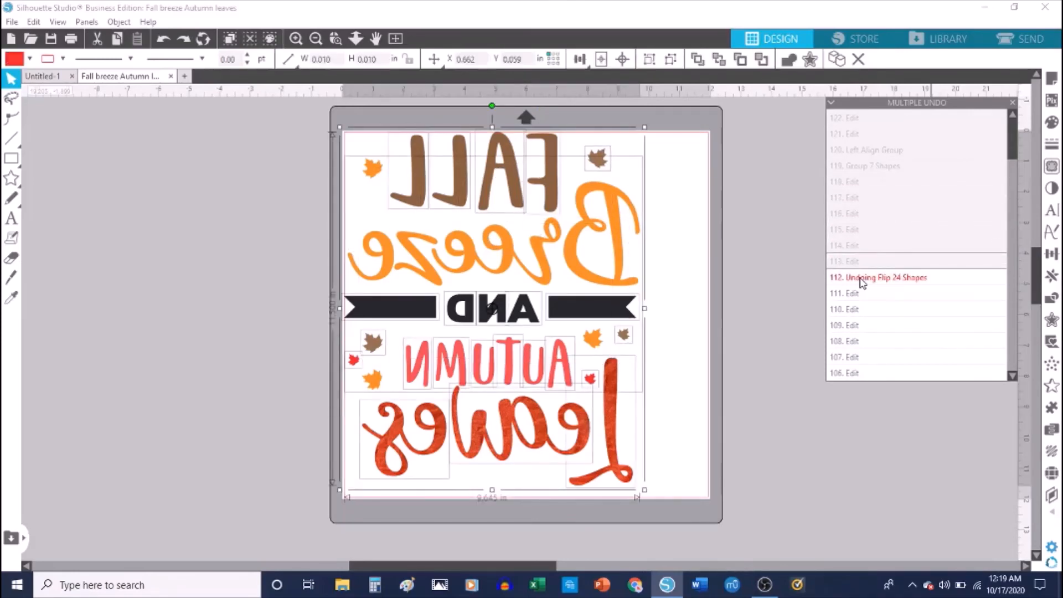
left_click(775, 404)
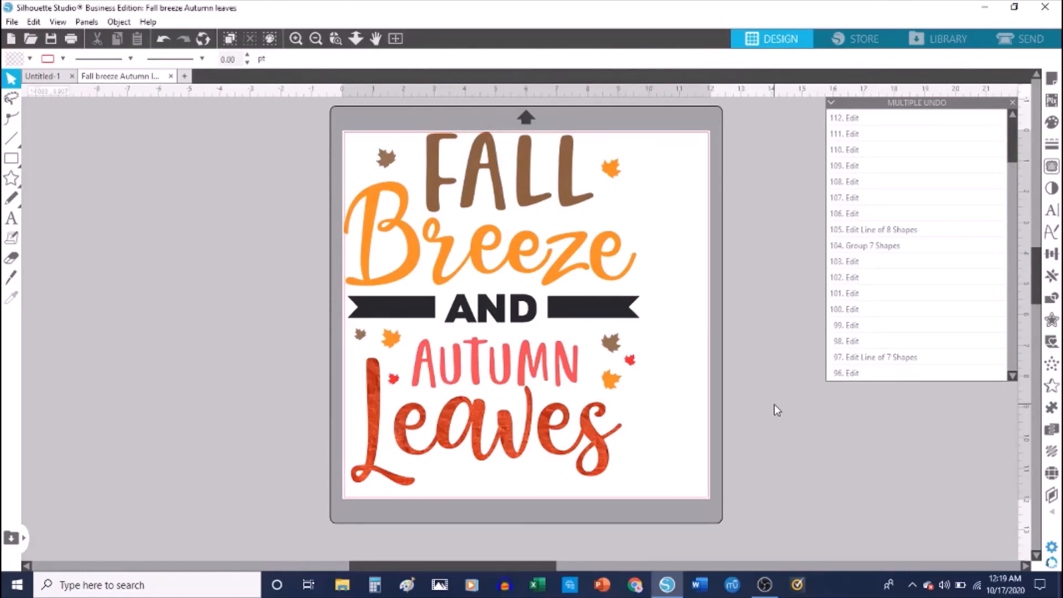